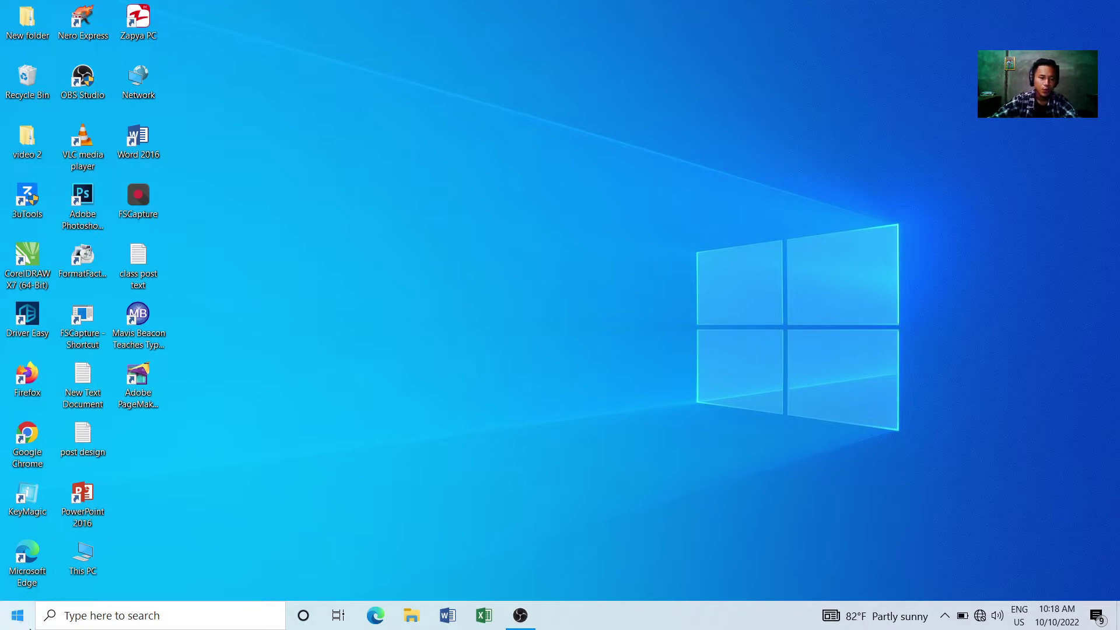
Search Windows for "pm7" and show the uninstall option for Adobe PageMaker 7.0, leaving the app installed.
click(83, 610)
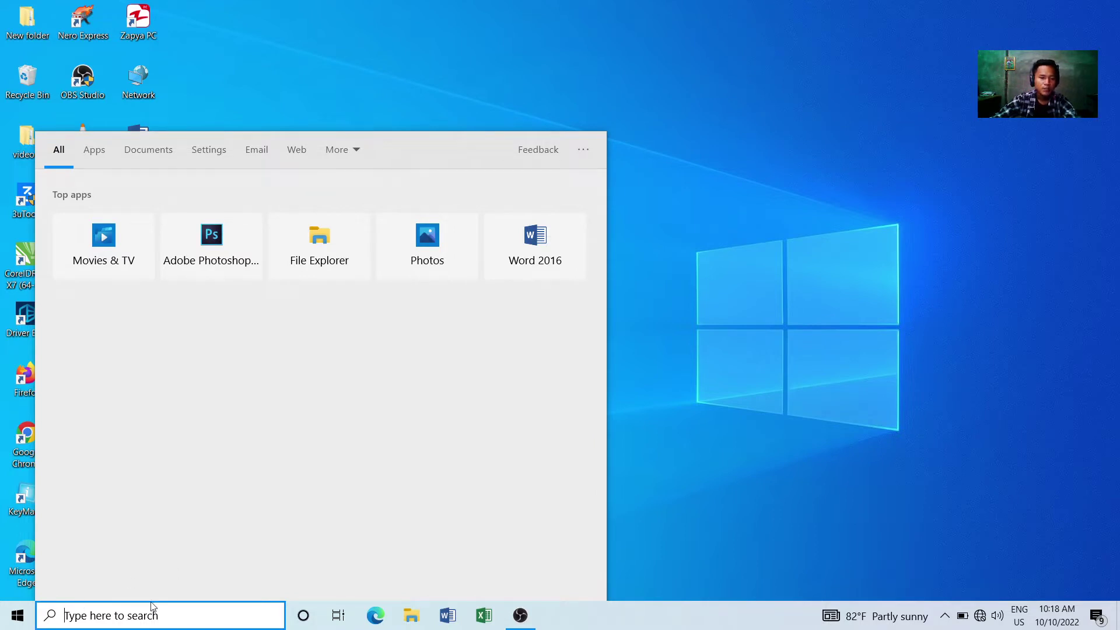
click(377, 78)
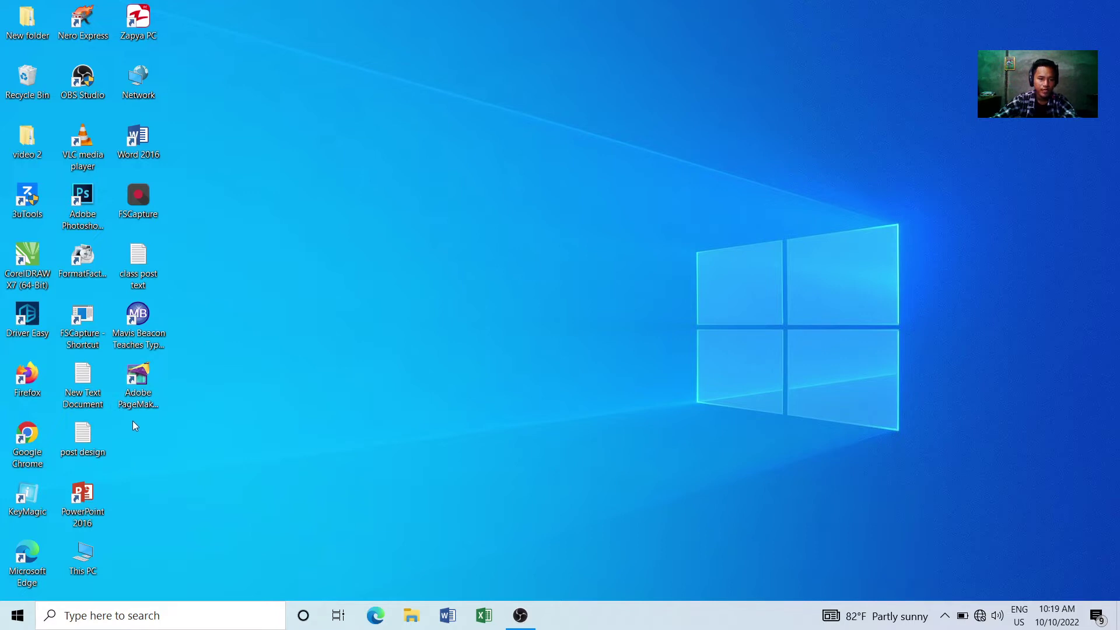
click(72, 616)
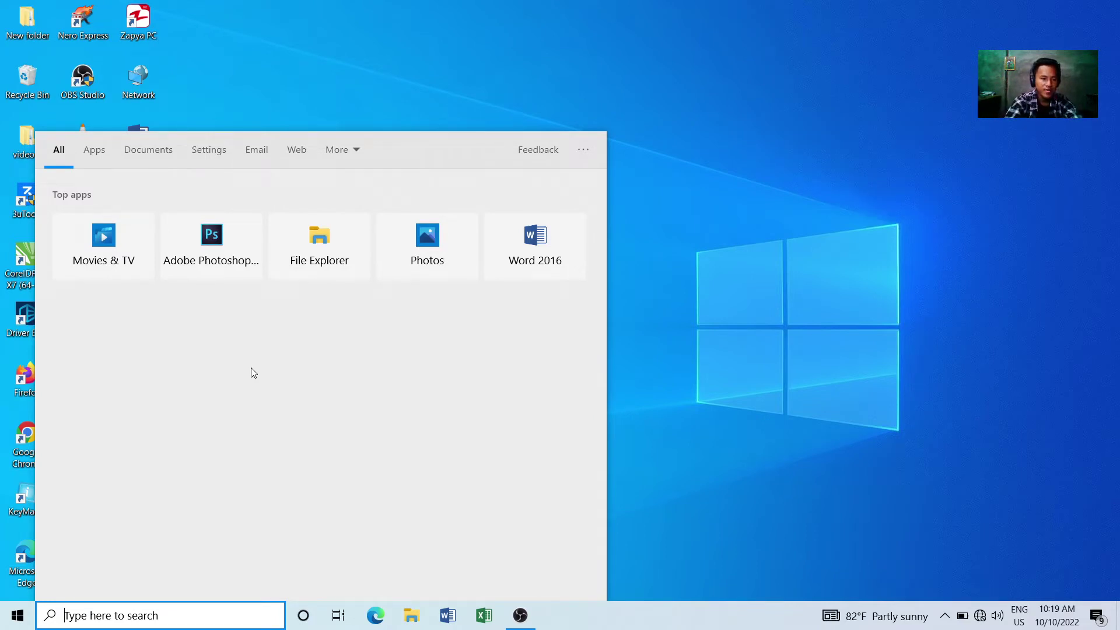
text(pm7)
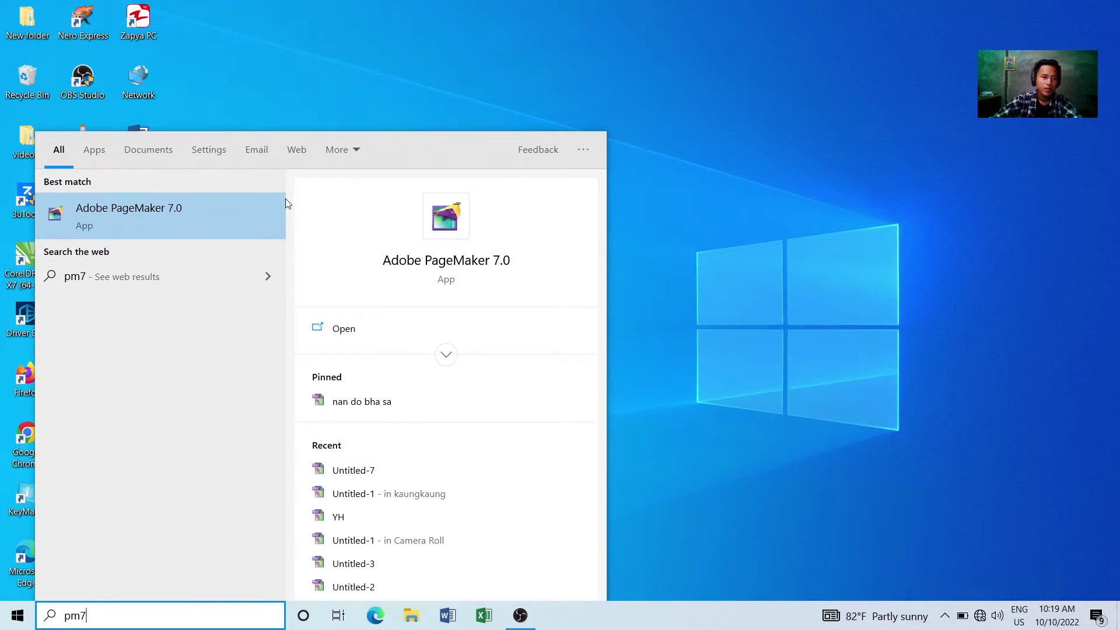
right_click(210, 217)
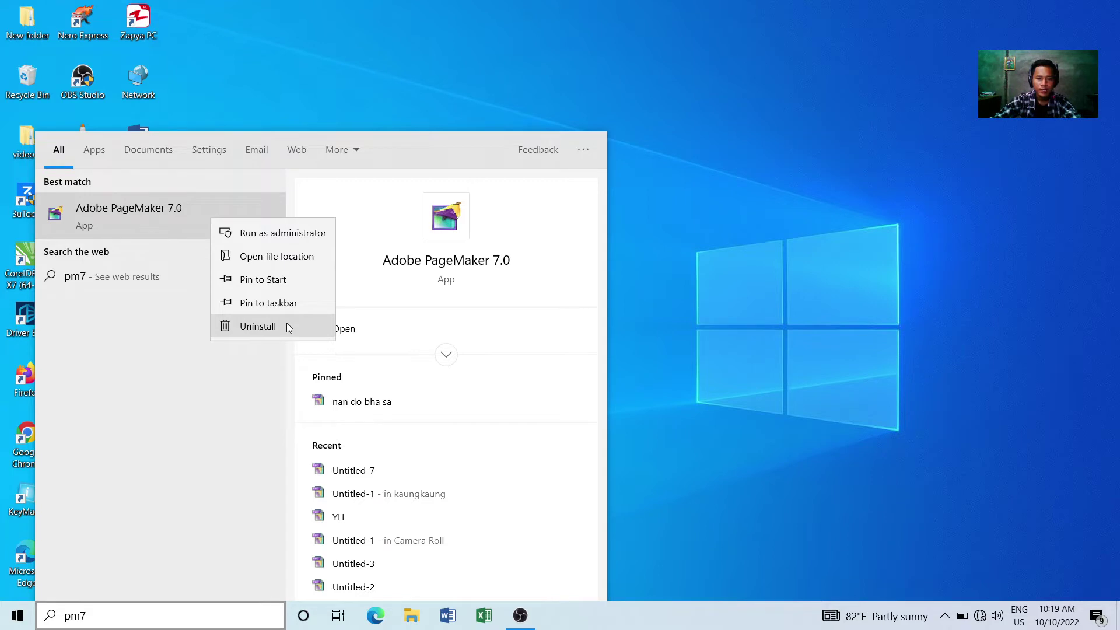
click(646, 253)
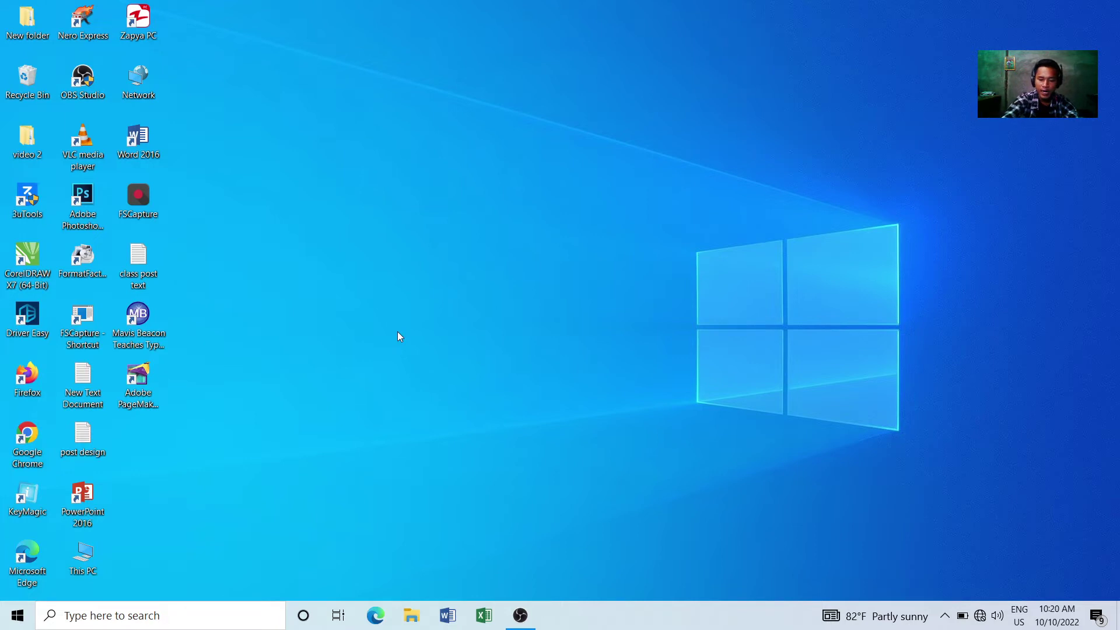
Open the installed apps list in Windows Settings and look through it for Adobe PageMaker 7.0.
key(super+i)
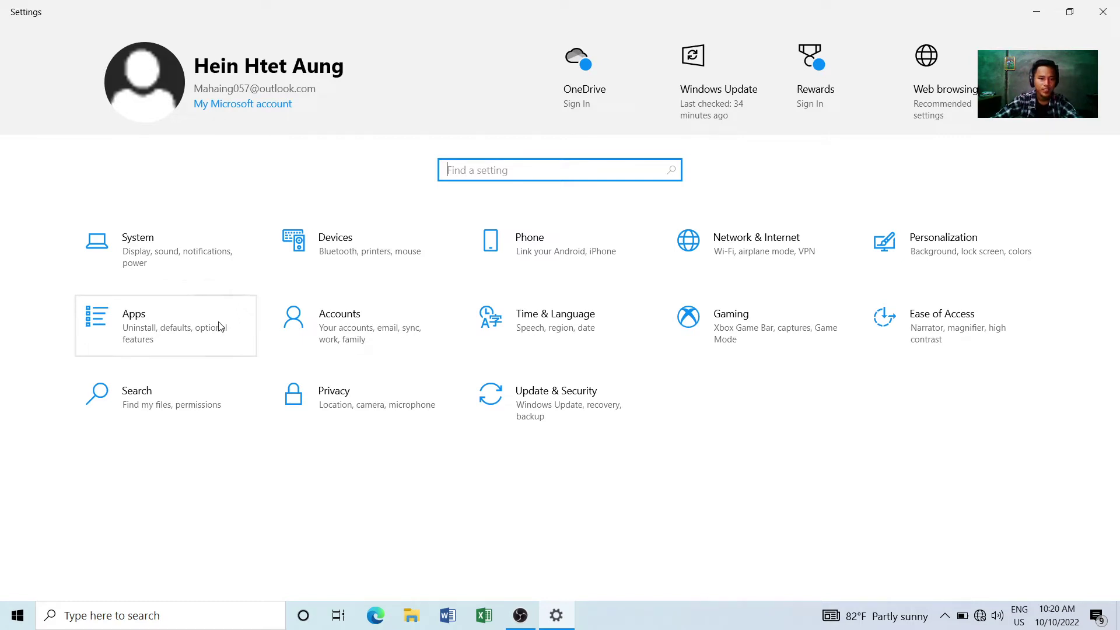
click(185, 333)
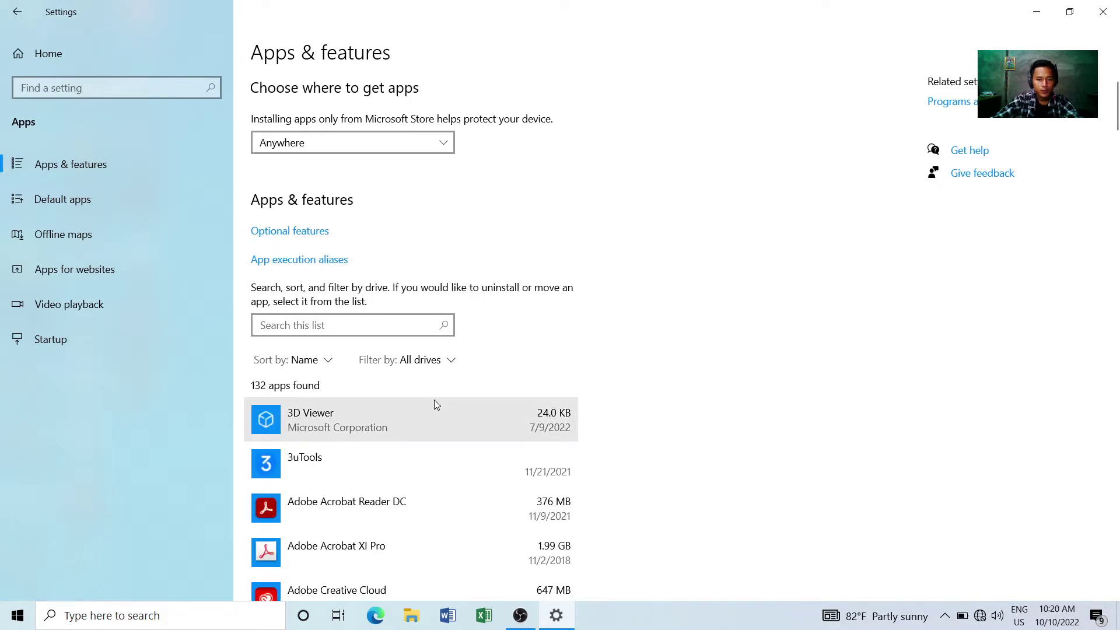
scroll(434, 401, down, 10)
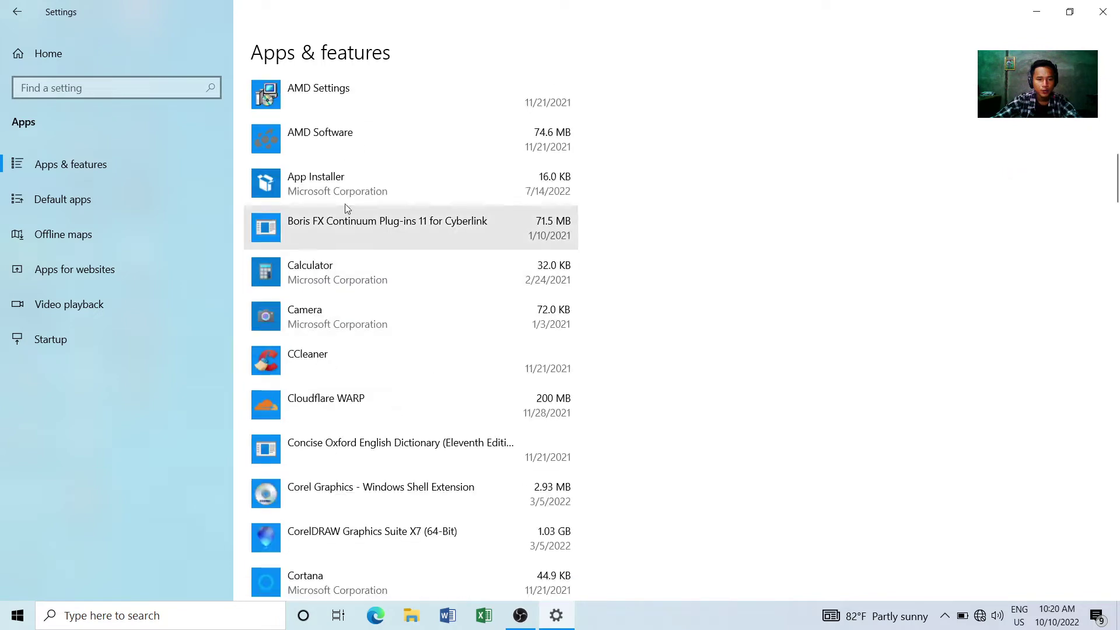
scroll(371, 276, down, 5)
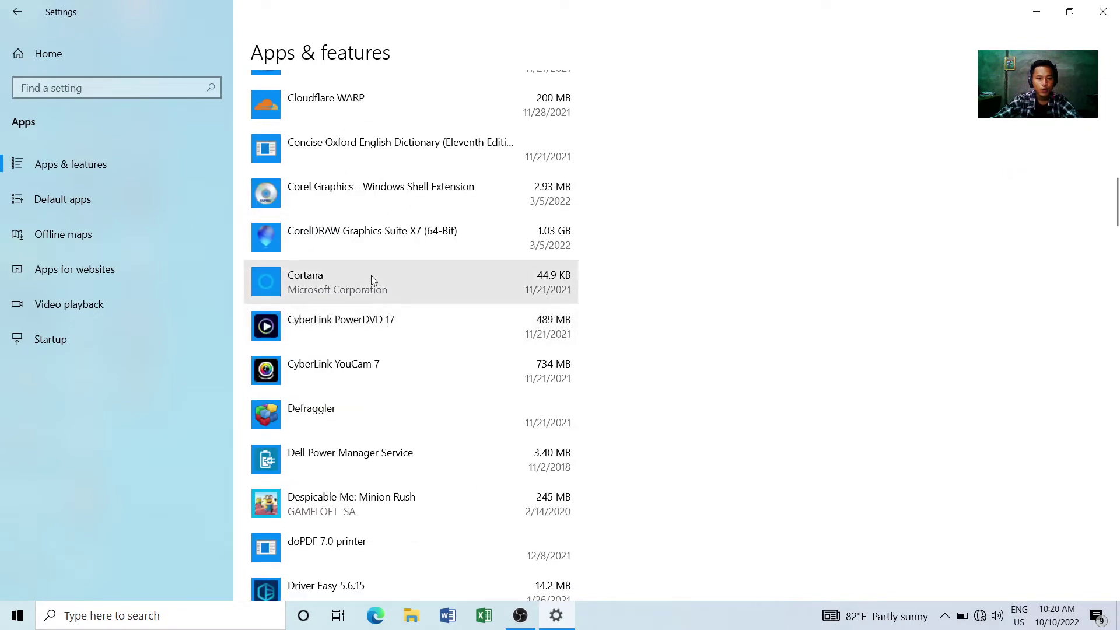
scroll(371, 276, down, 8)
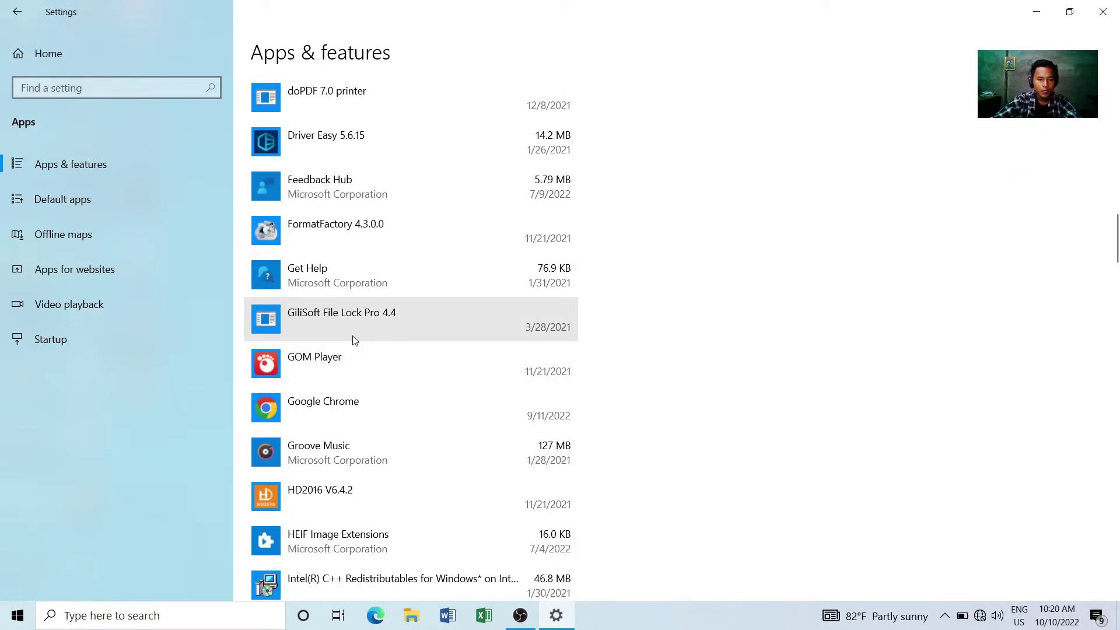
scroll(355, 340, down, 9)
scroll(358, 170, down, 6)
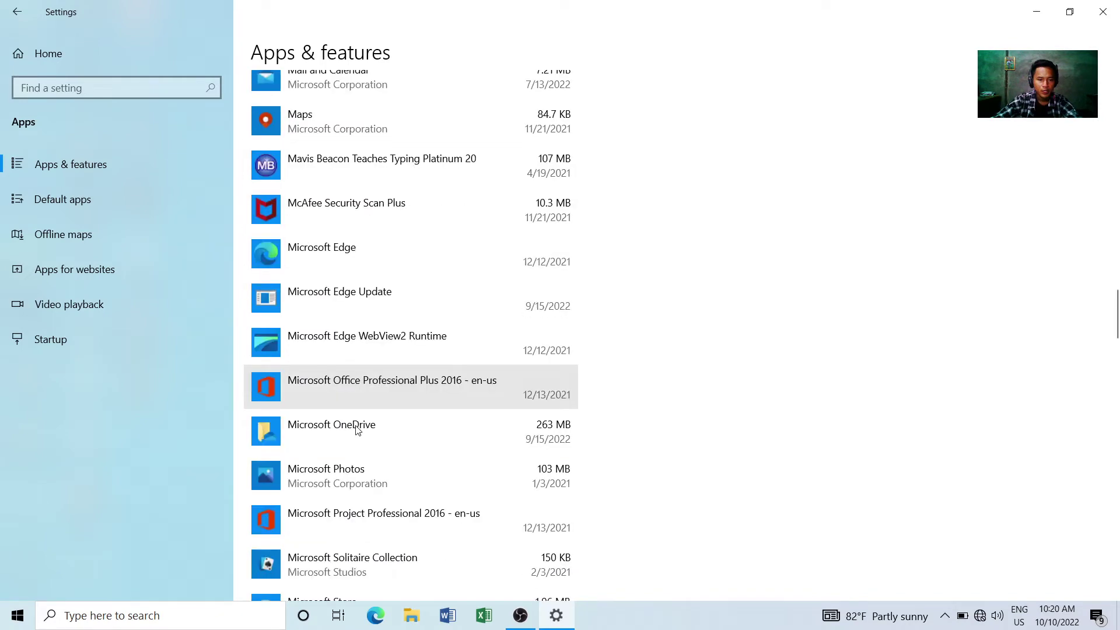
scroll(357, 429, down, 15)
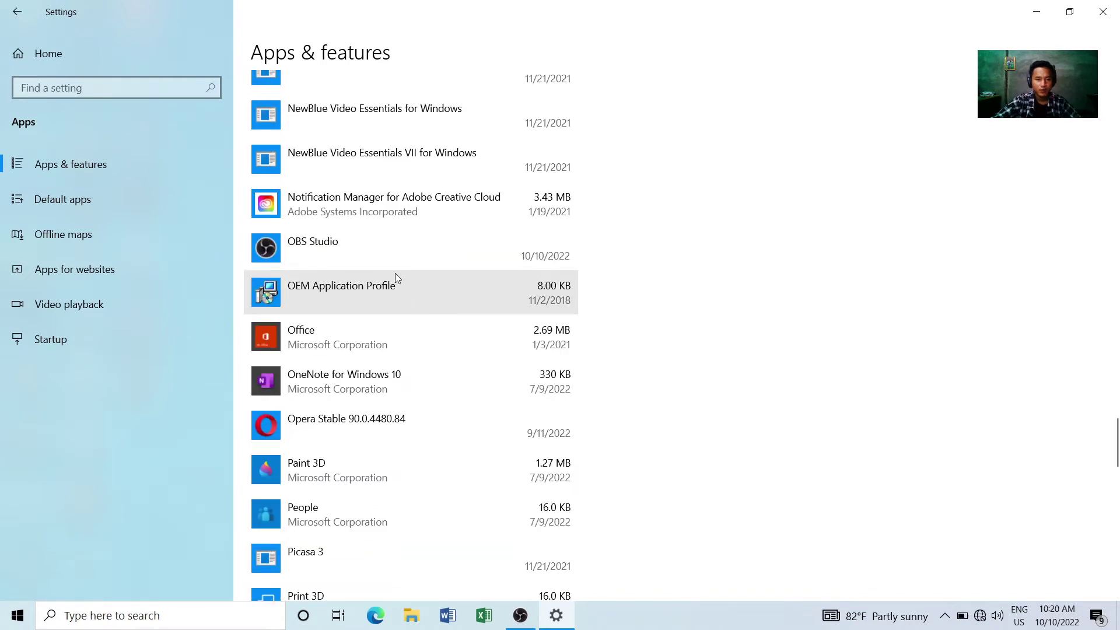
scroll(386, 341, down, 9)
scroll(358, 305, down, 8)
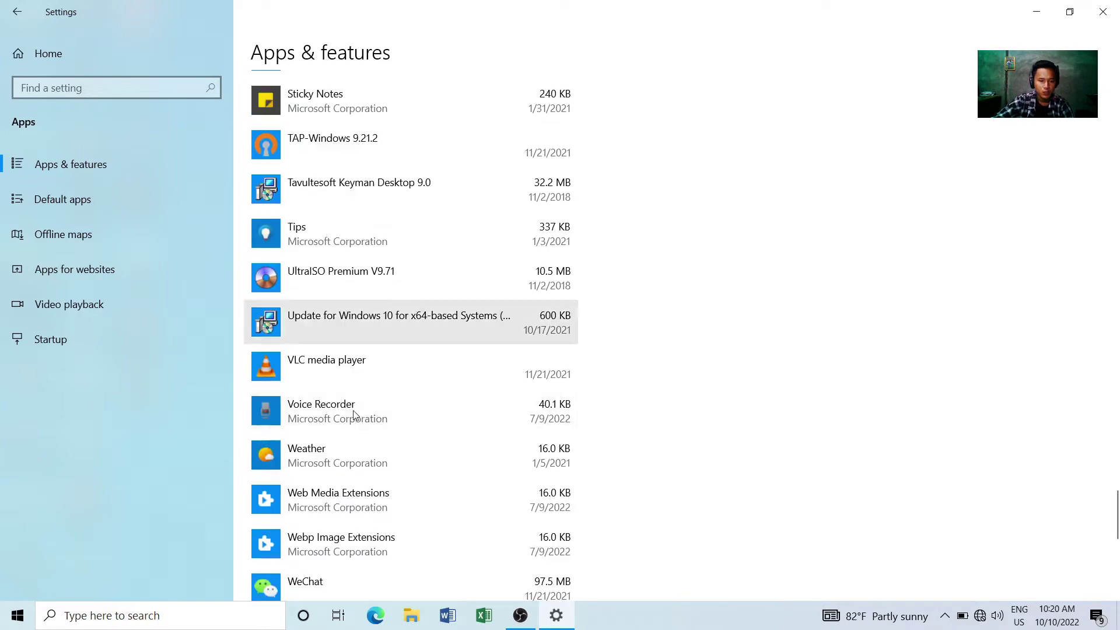
scroll(352, 331, down, 10)
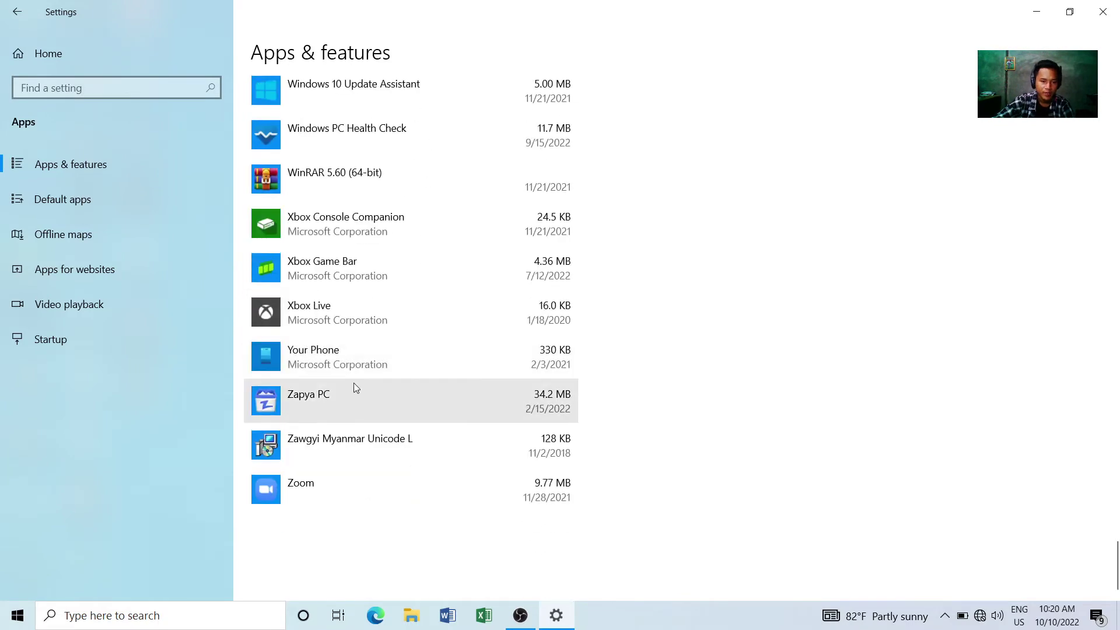
scroll(358, 409, up, 10)
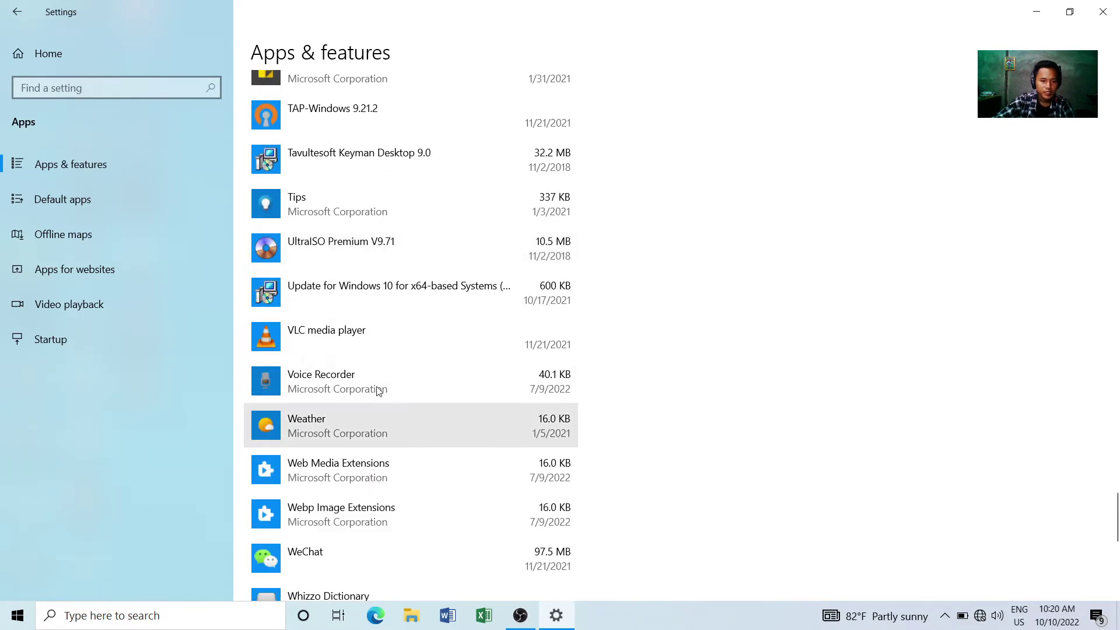
scroll(369, 256, up, 5)
scroll(384, 275, up, 15)
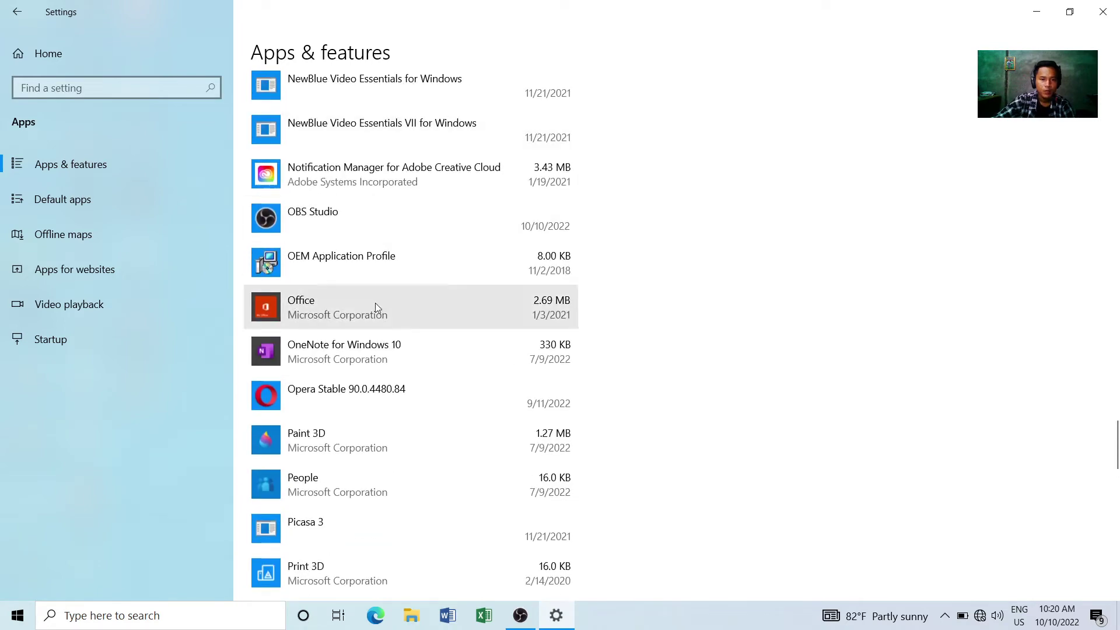
scroll(361, 173, up, 8)
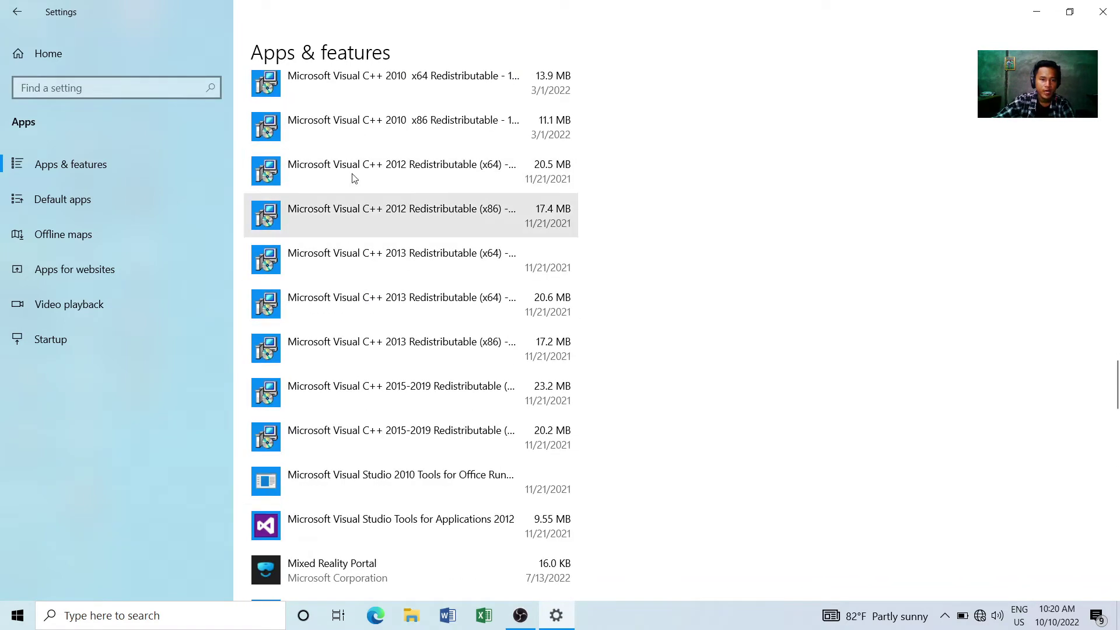
scroll(378, 254, up, 10)
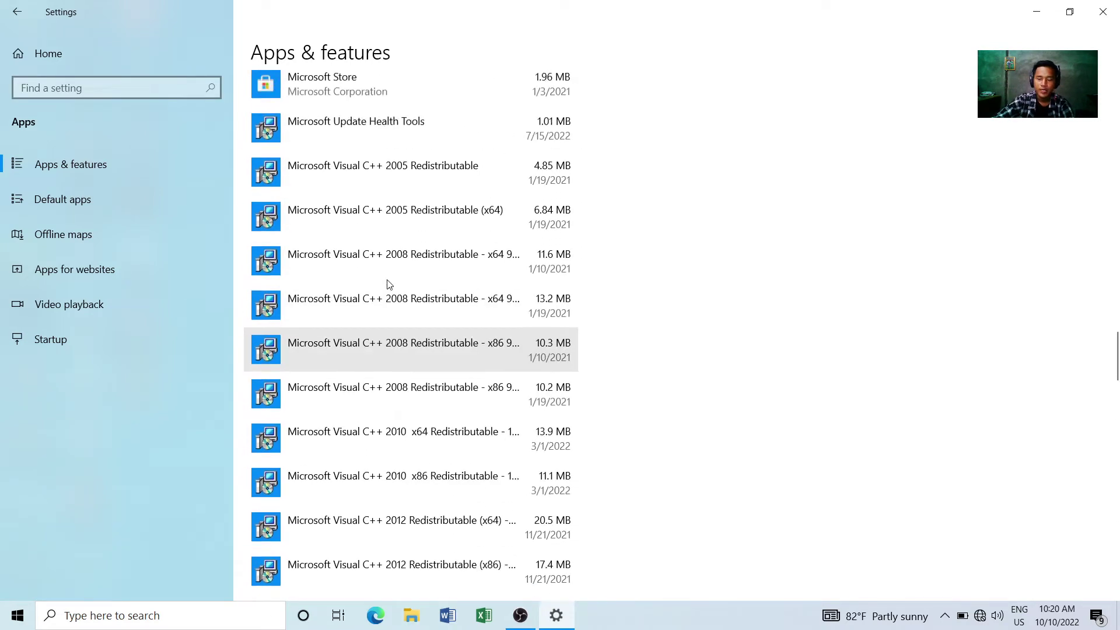
scroll(389, 285, up, 5)
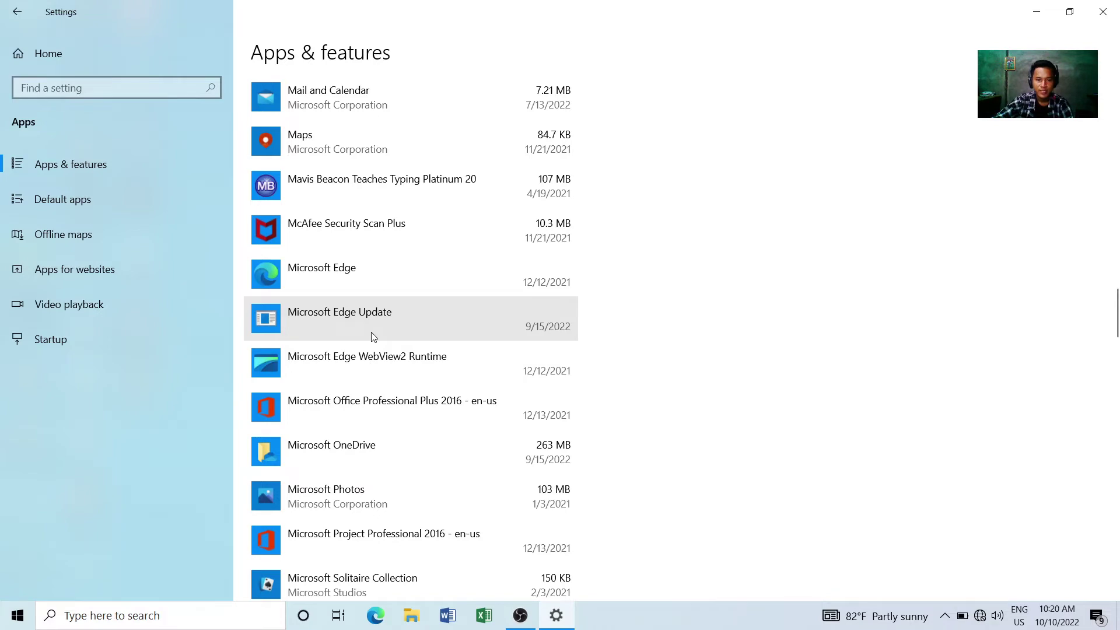
scroll(373, 338, up, 7)
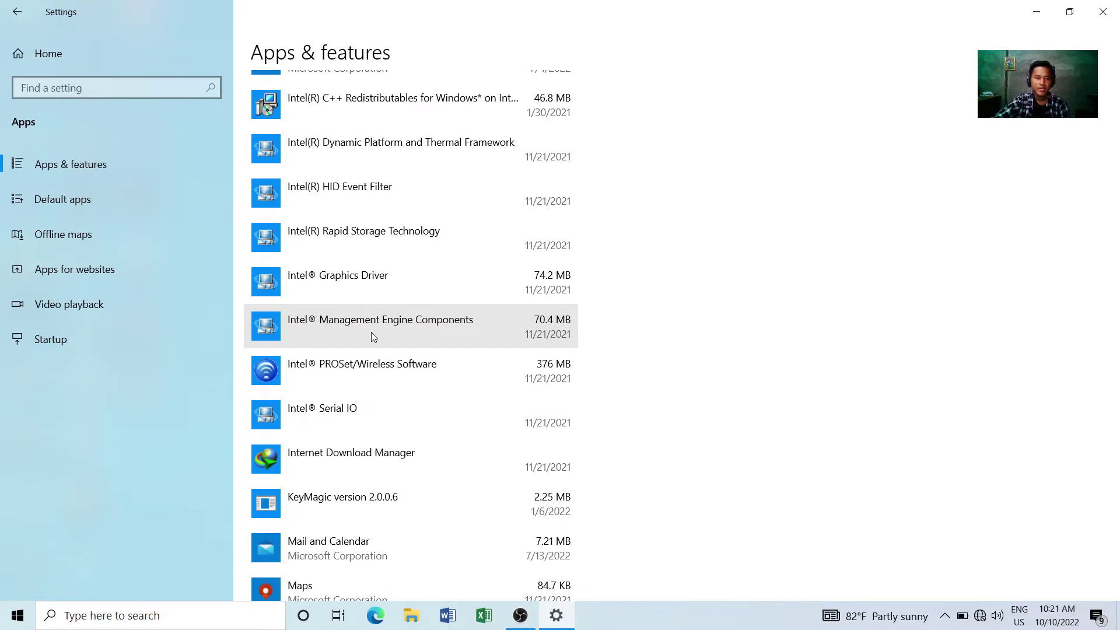
scroll(371, 331, up, 10)
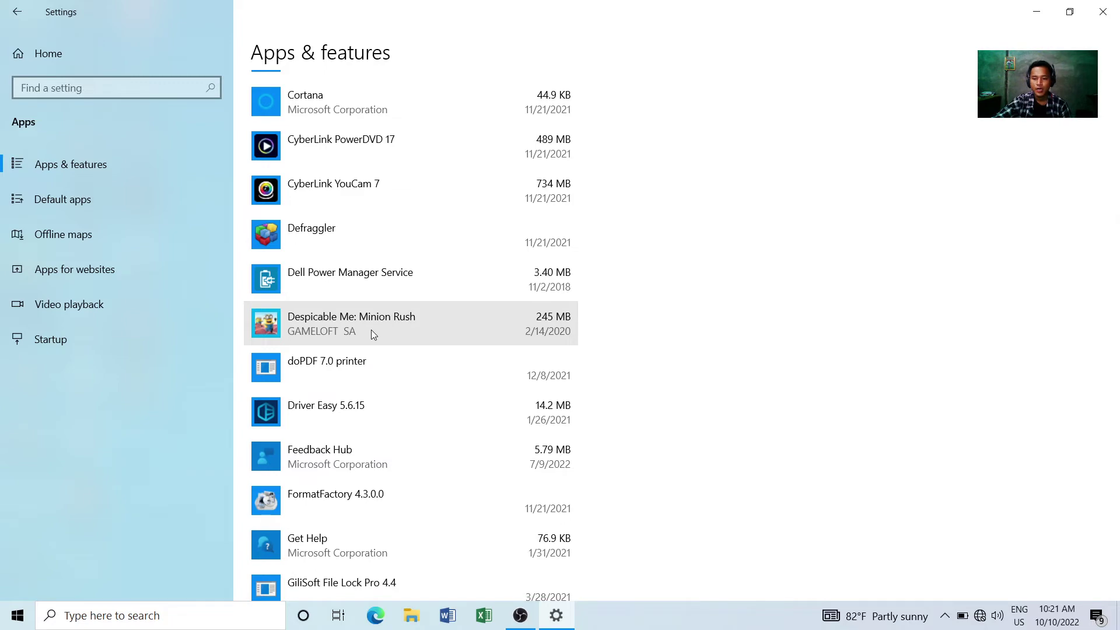
scroll(372, 333, up, 6)
scroll(372, 333, up, 5)
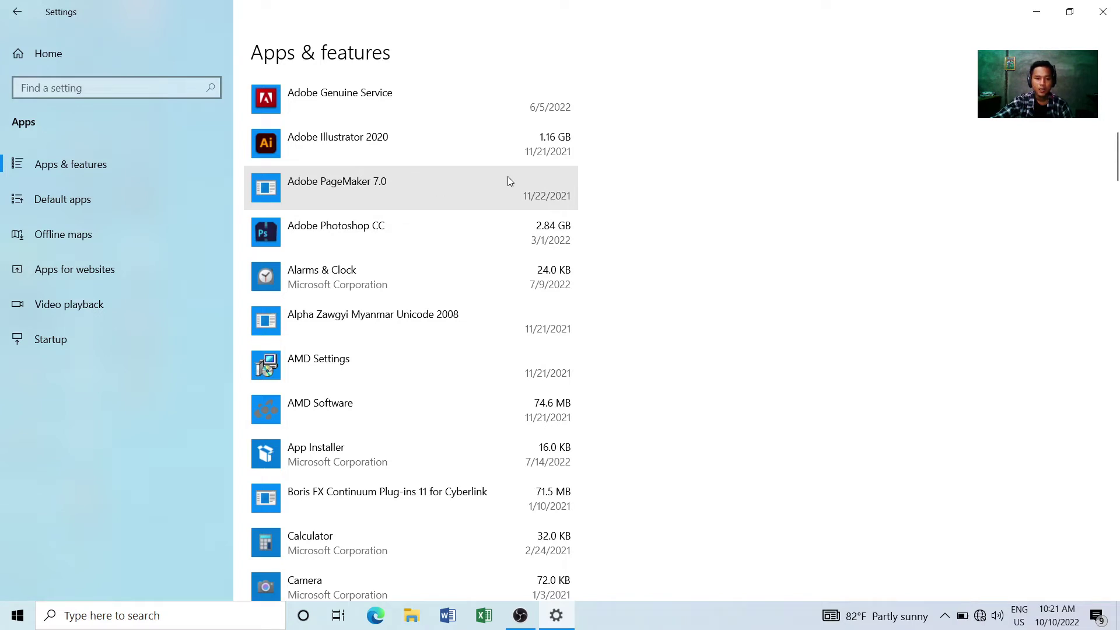
Expand the Adobe PageMaker 7.0 entry to reveal its uninstall option, and return to a refreshed desktop.
click(428, 189)
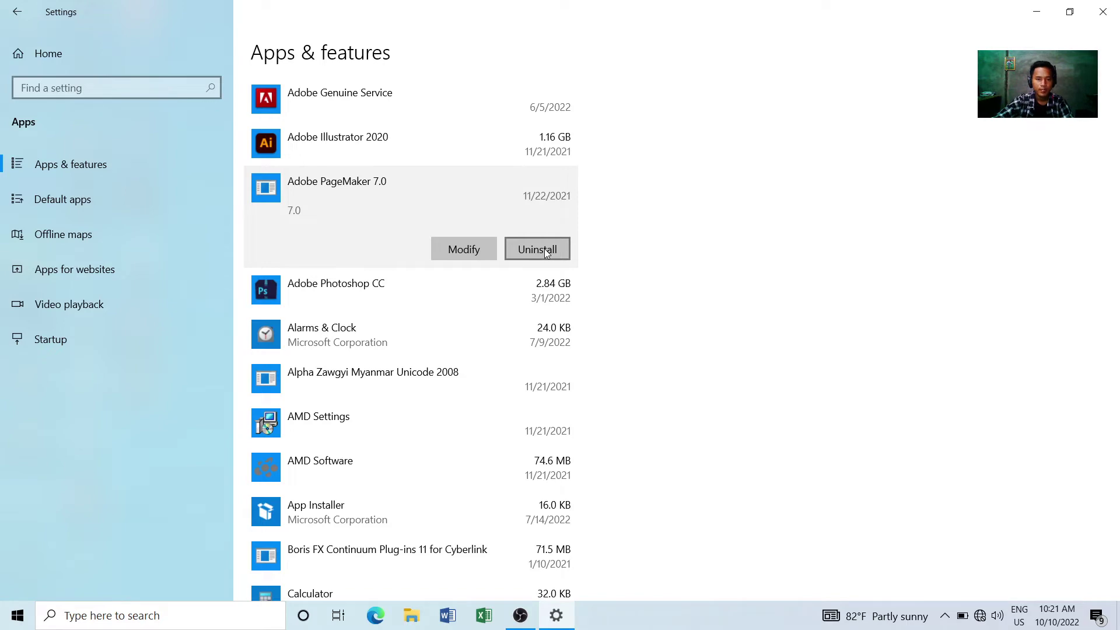
click(1100, 12)
right_click(393, 114)
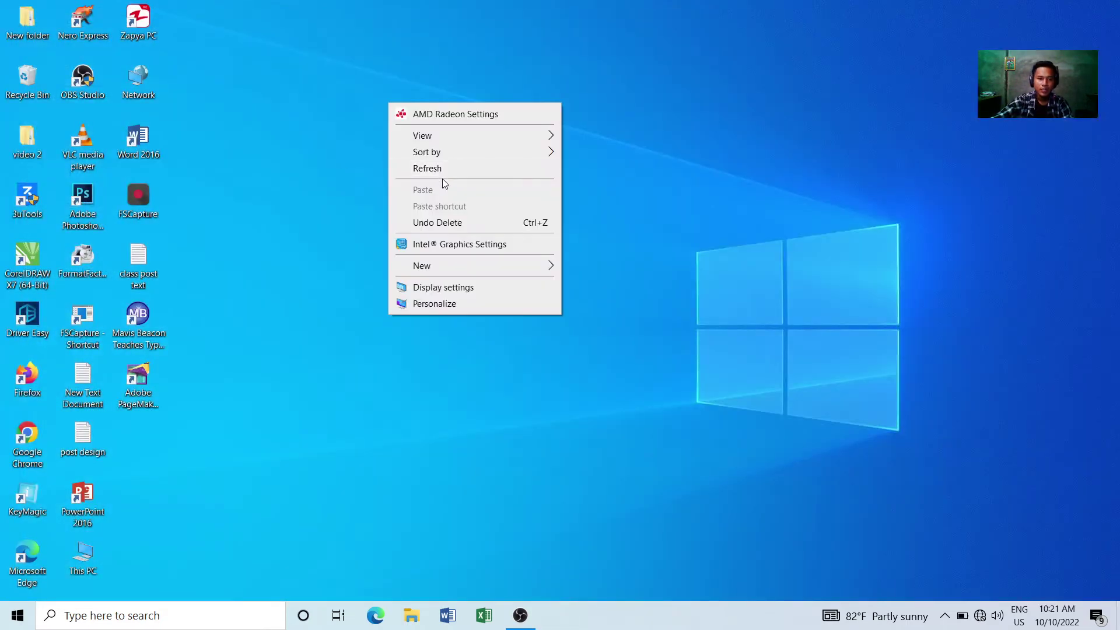
click(443, 168)
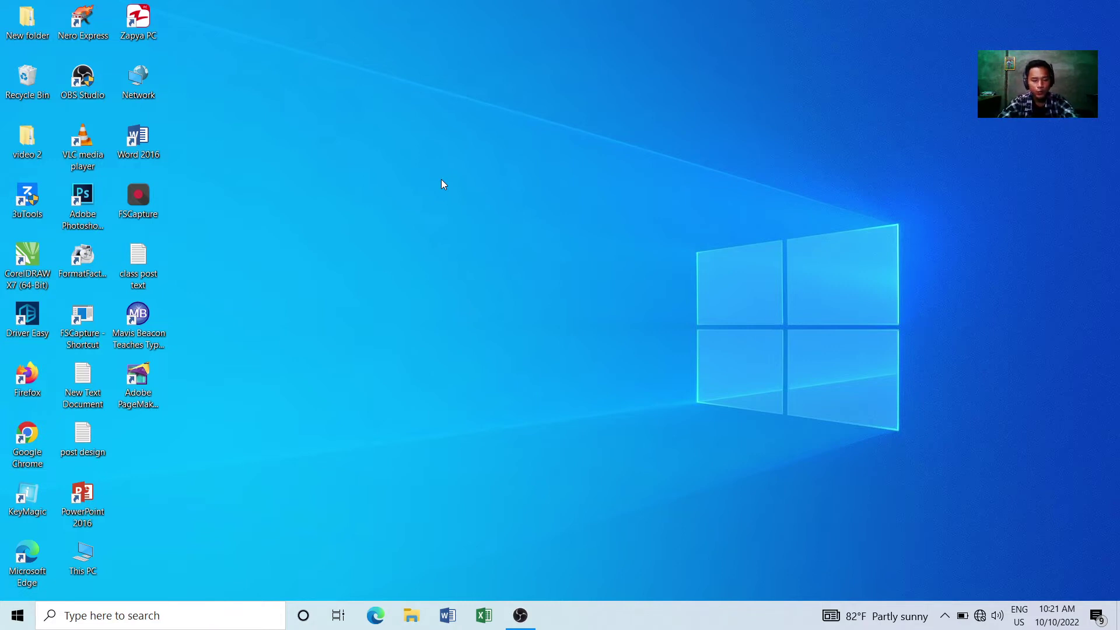
Launch Control Panel by running the control command and open its list of programs to uninstall.
key(super+r)
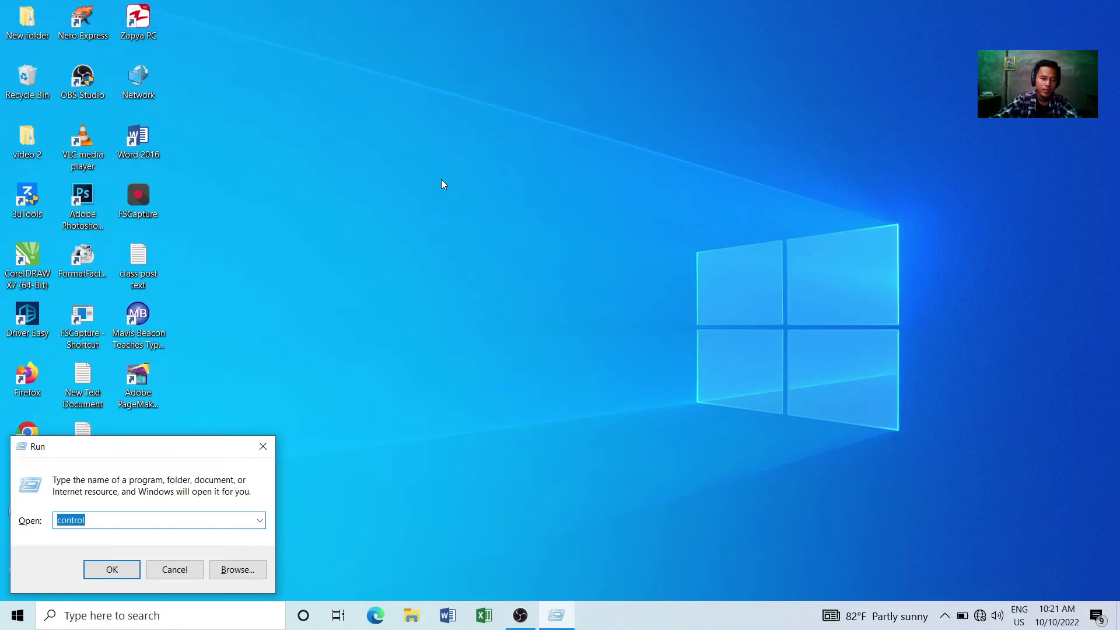
drag(206, 449, 660, 110)
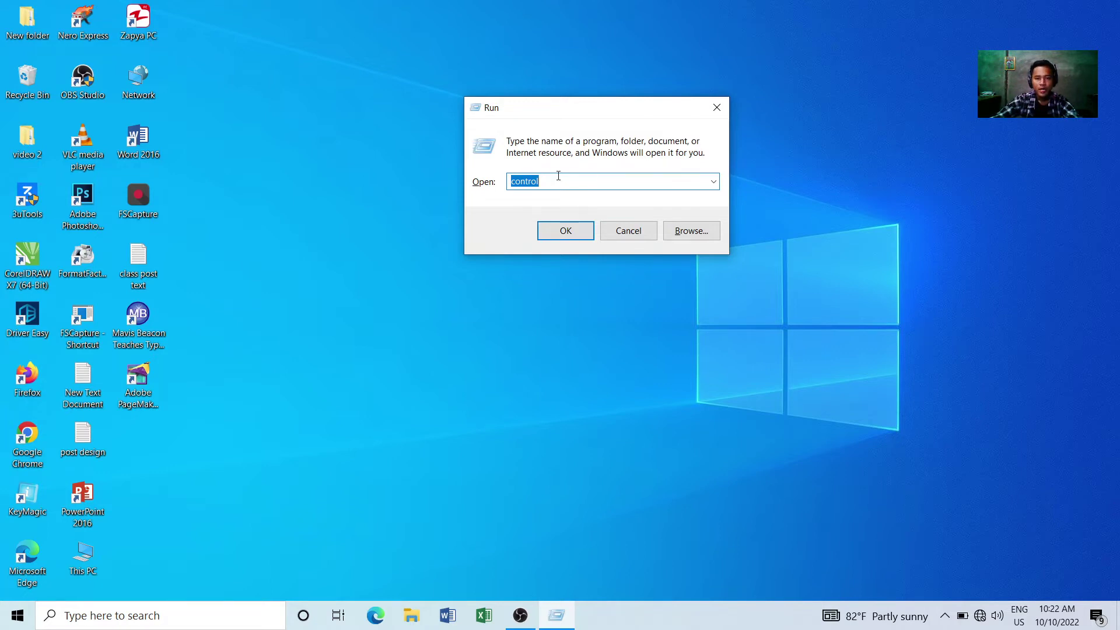
click(566, 231)
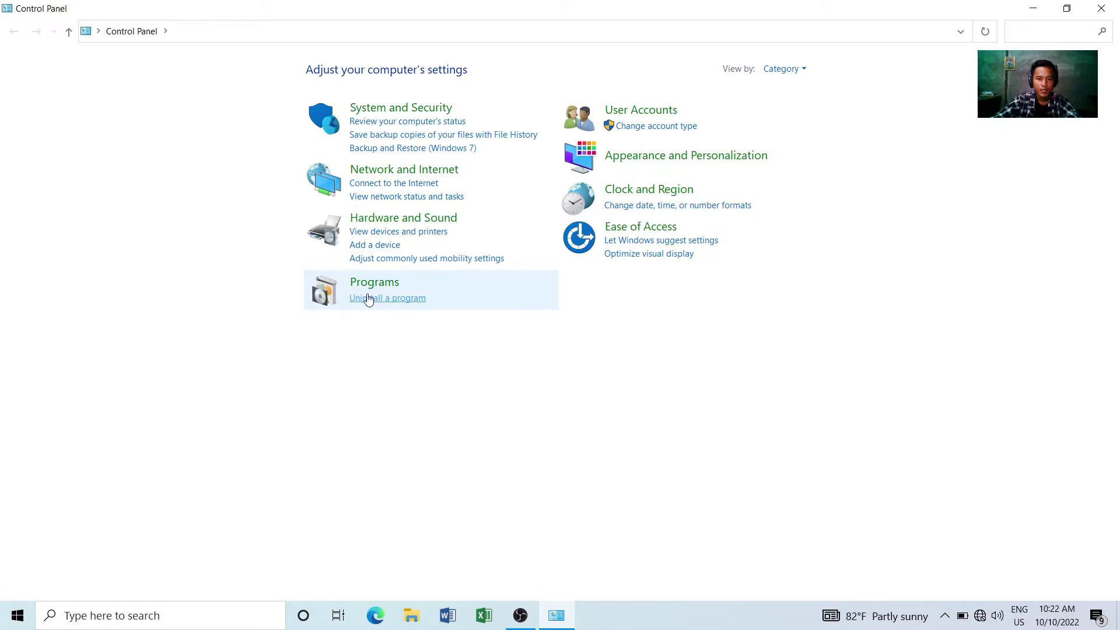
click(400, 299)
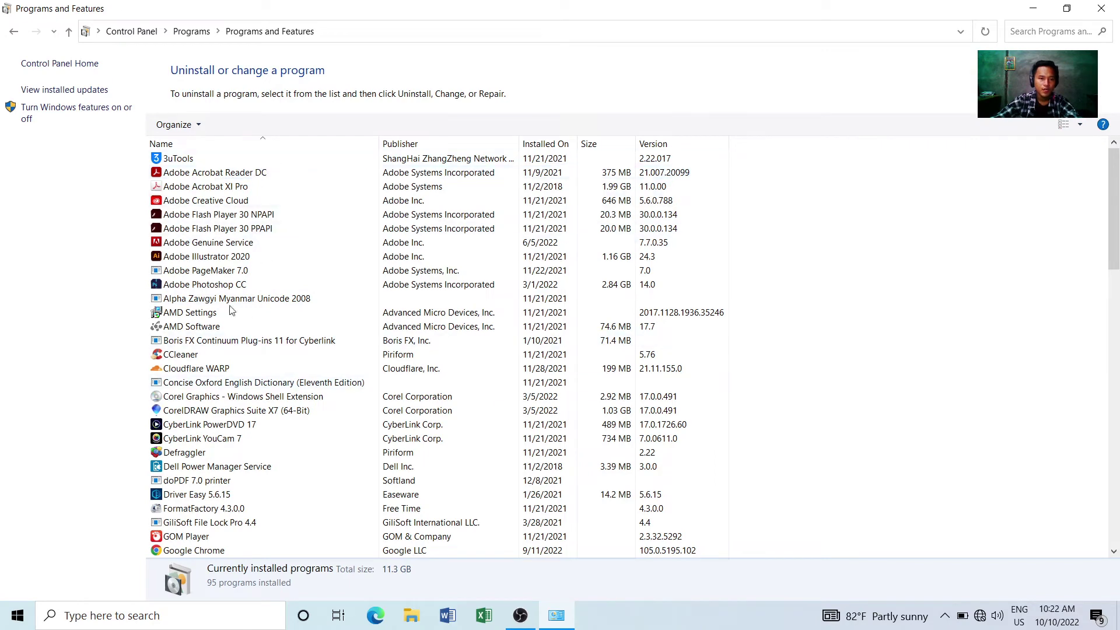
Show the uninstall and change options for Adobe PageMaker 7.0 in Programs and Features, and close the window.
click(252, 275)
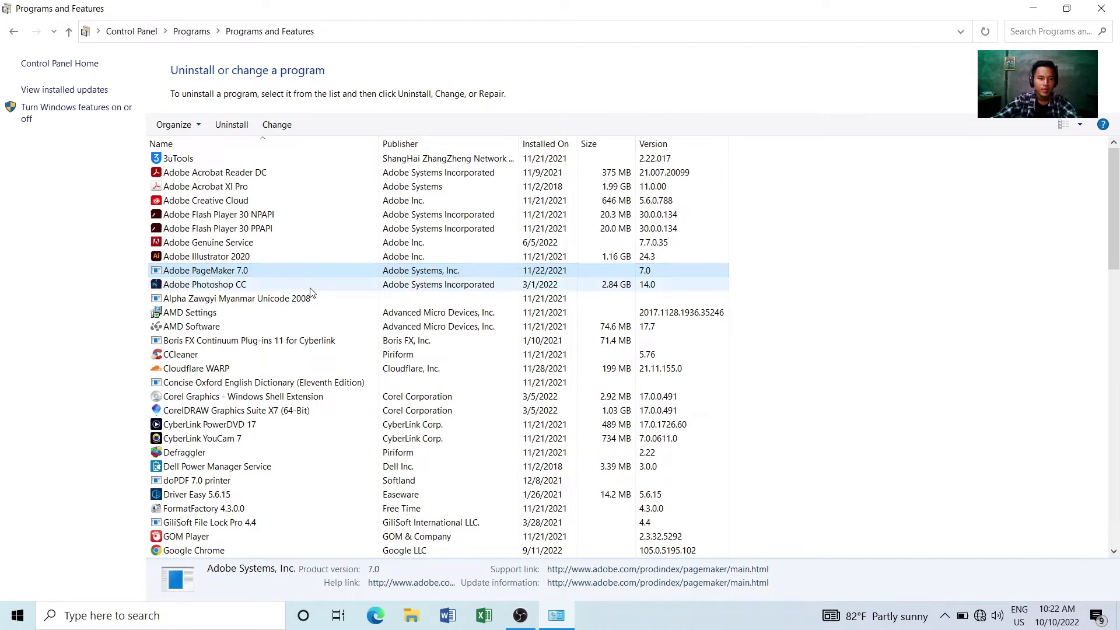
right_click(277, 271)
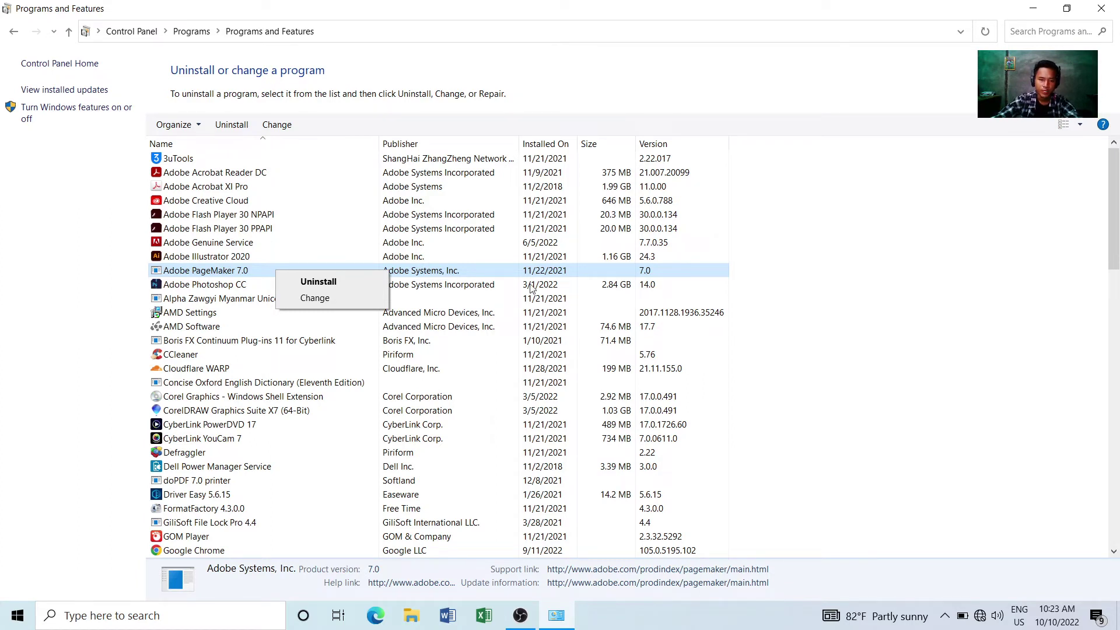
click(495, 273)
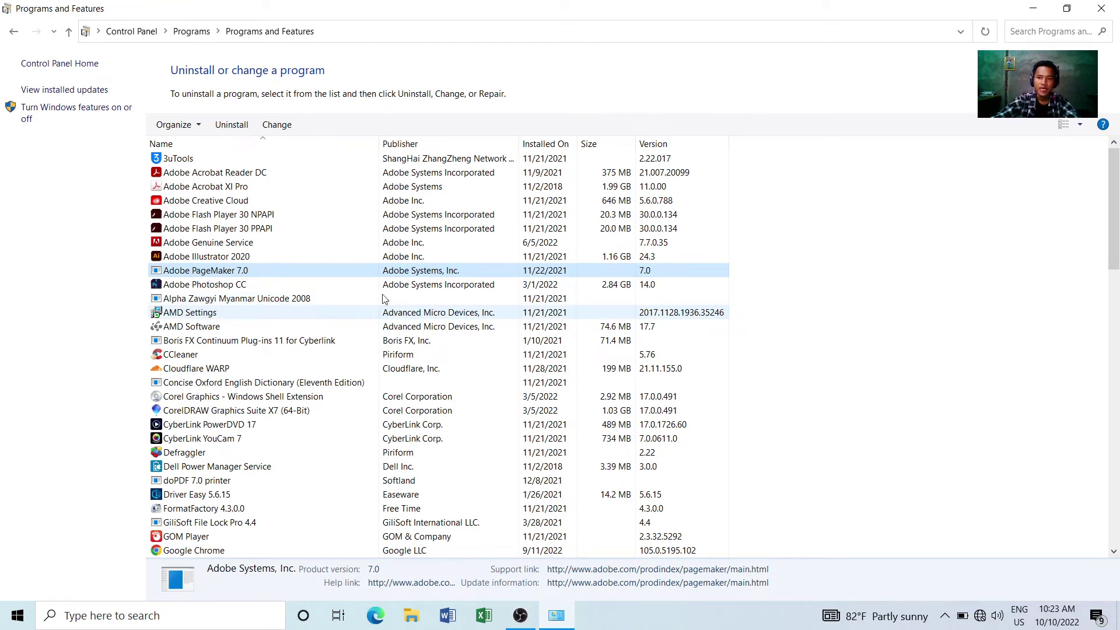
click(1102, 9)
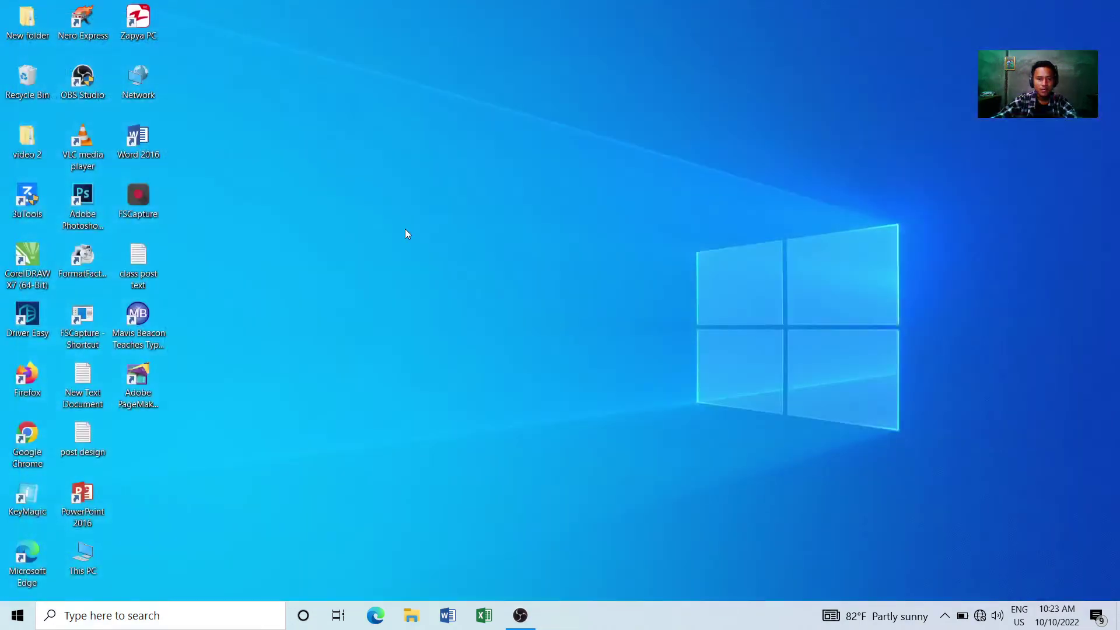
Open Programs and Features directly by running the command appwiz.cpl.
key(super+r)
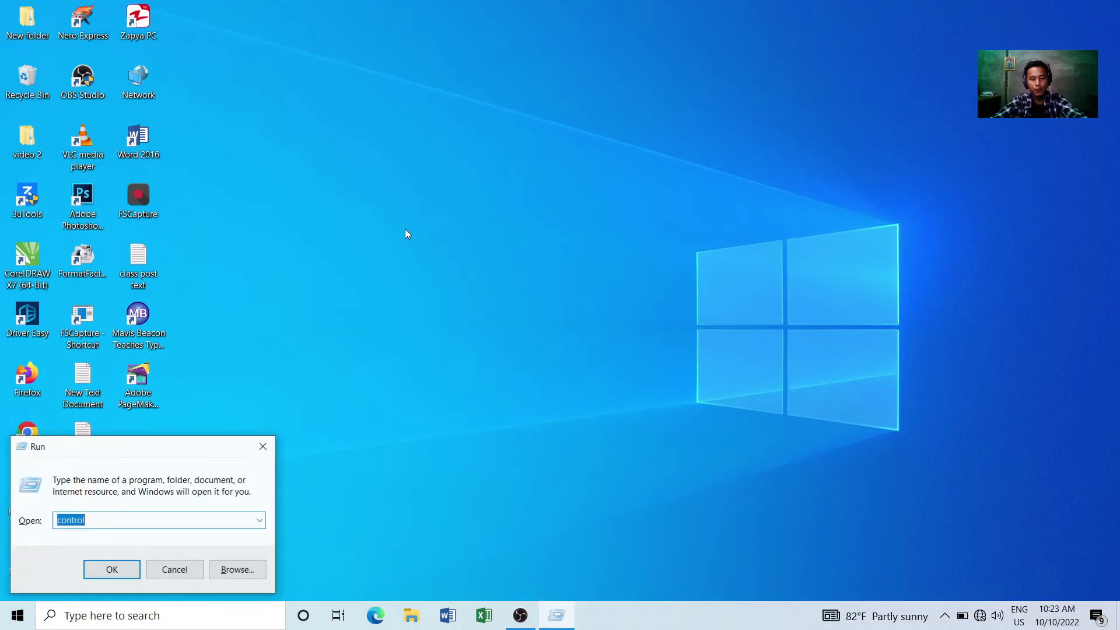
drag(177, 445, 562, 172)
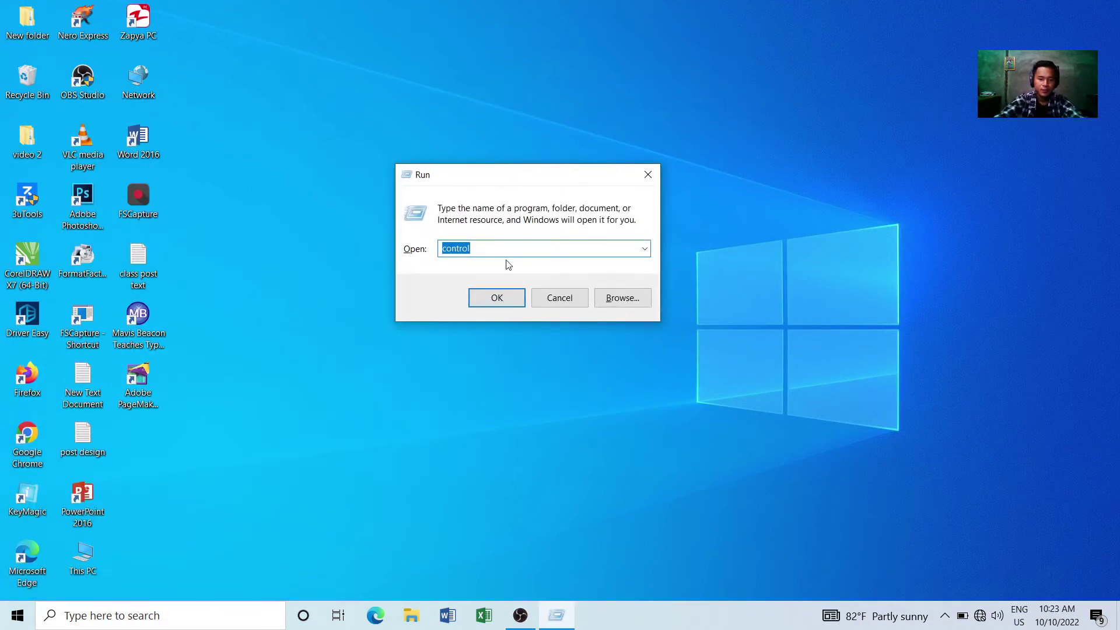
text(appwi)
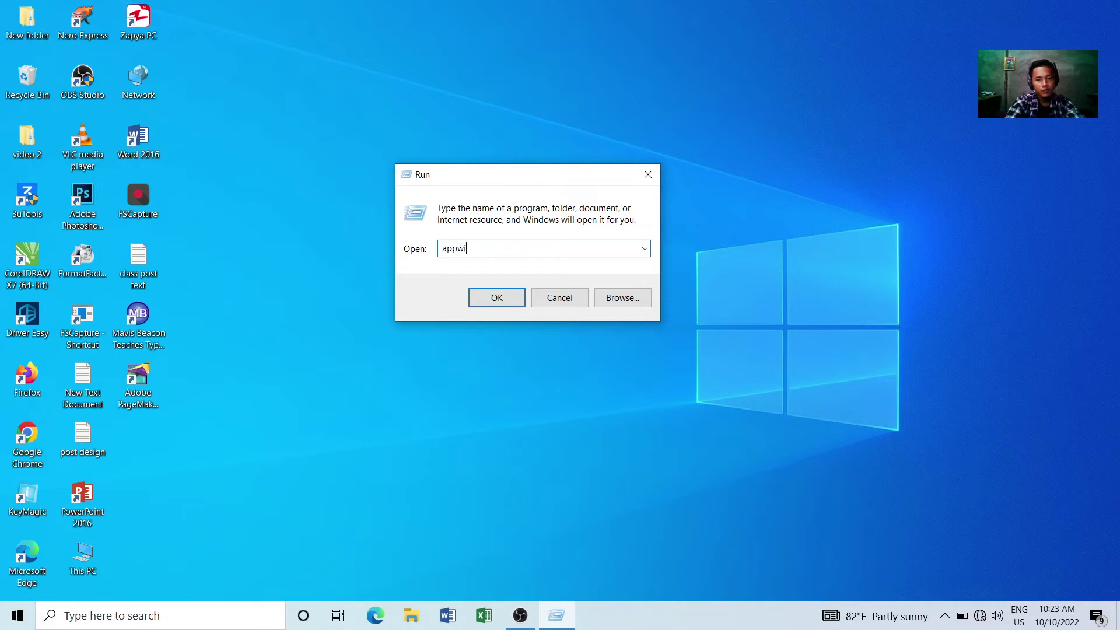
text(z.cpl)
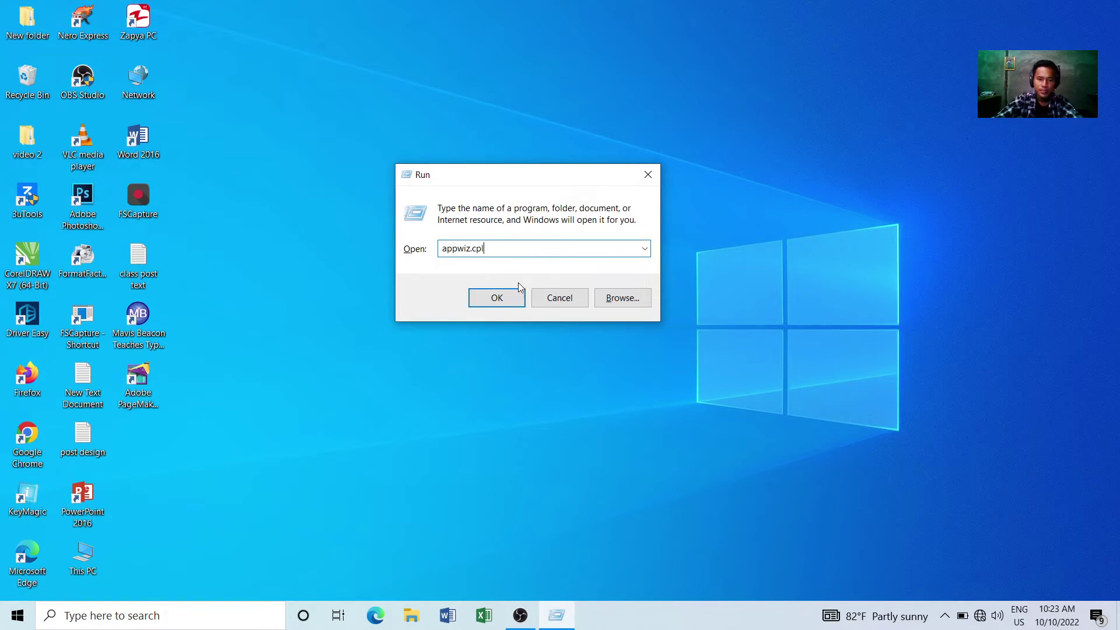
click(497, 298)
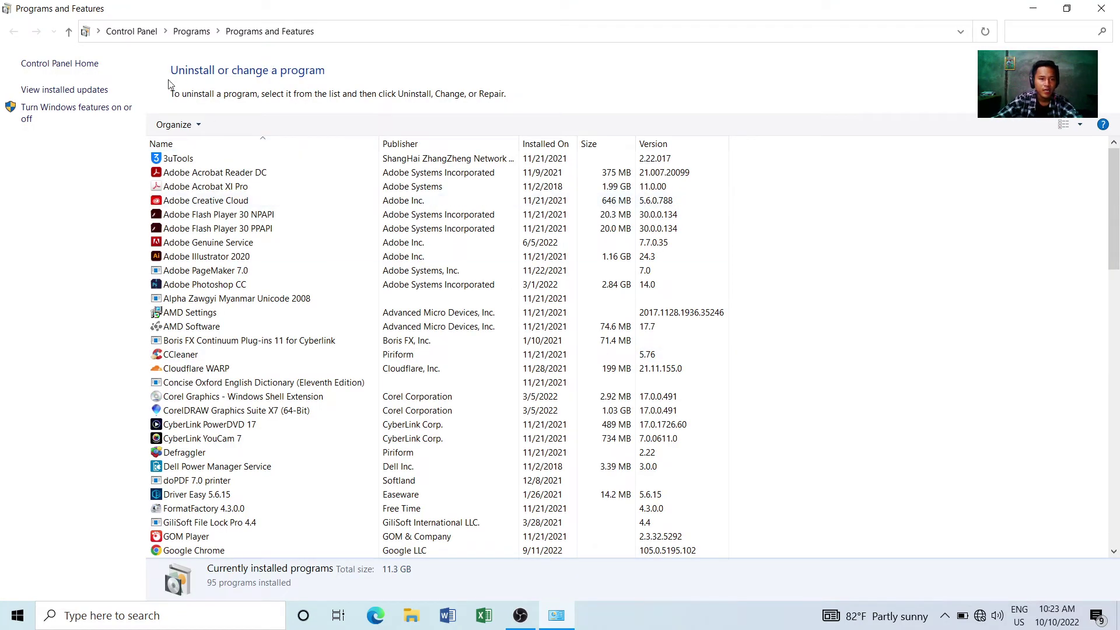
Start uninstalling Adobe PageMaker 7.0 from the installed programs list and confirm removing it with all its components.
click(285, 275)
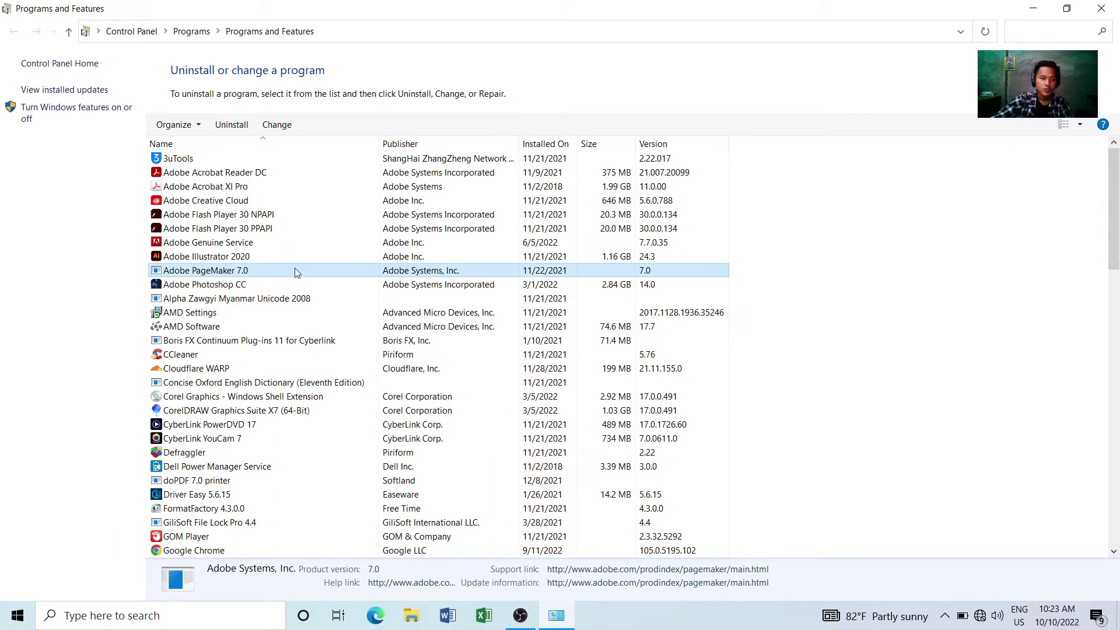
right_click(297, 268)
click(349, 283)
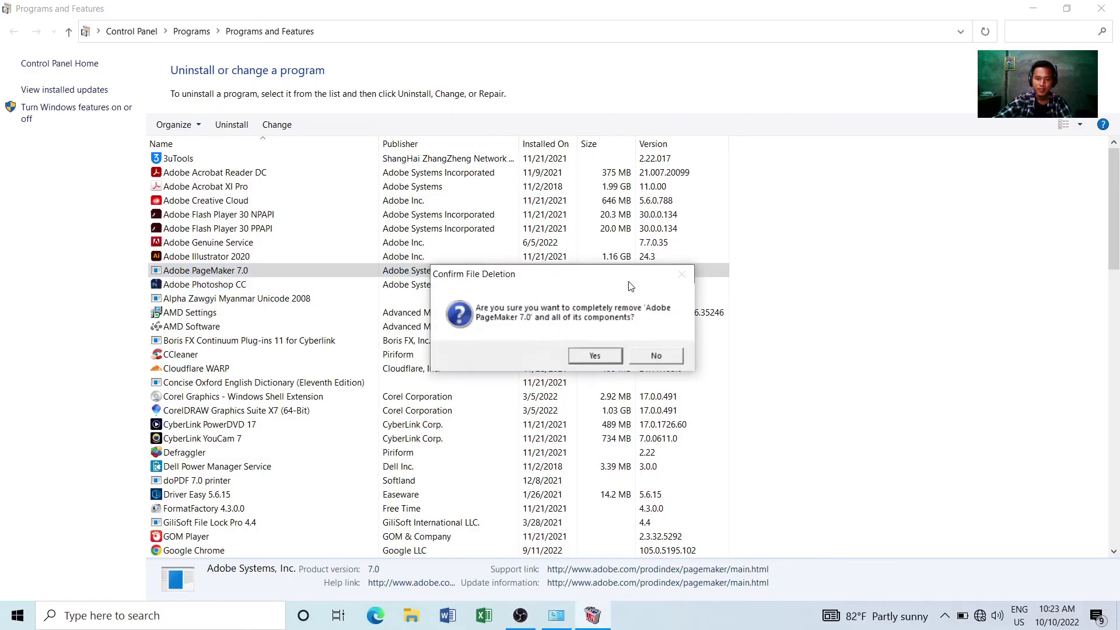
click(595, 355)
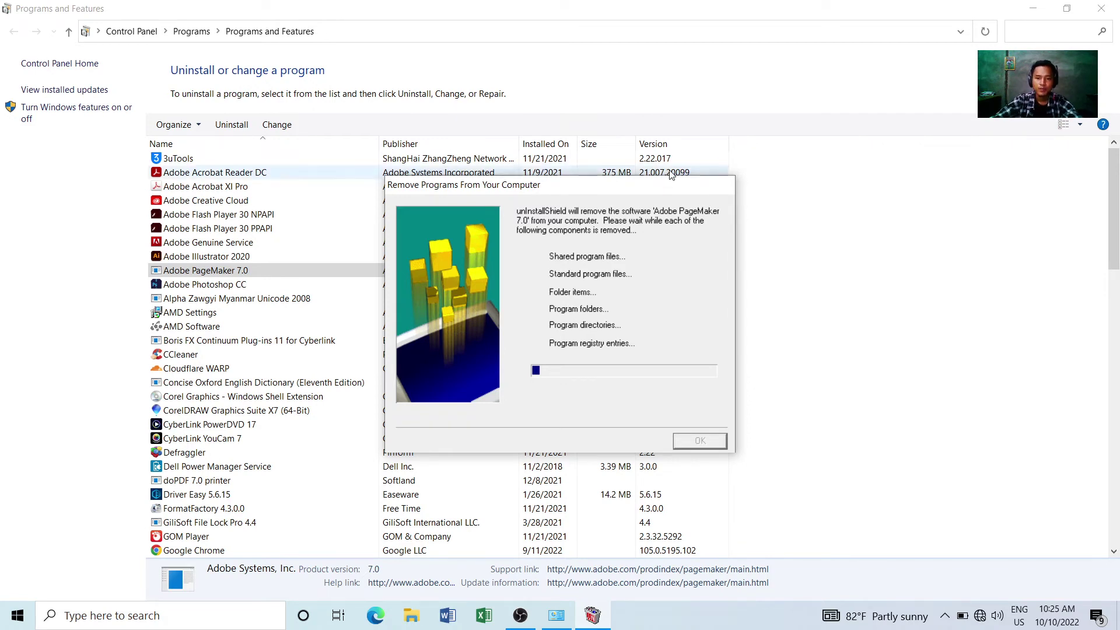
Agree to remove all unused shared files, finish the Adobe PageMaker 7.0 uninstaller, and close Programs and Features.
drag(639, 184, 712, 194)
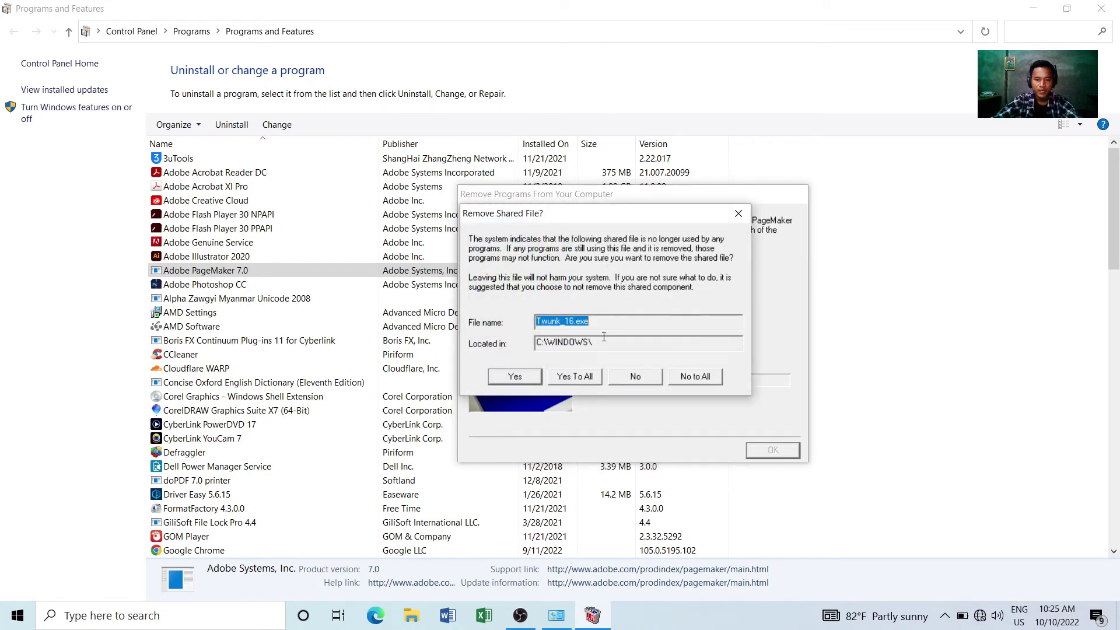
click(580, 379)
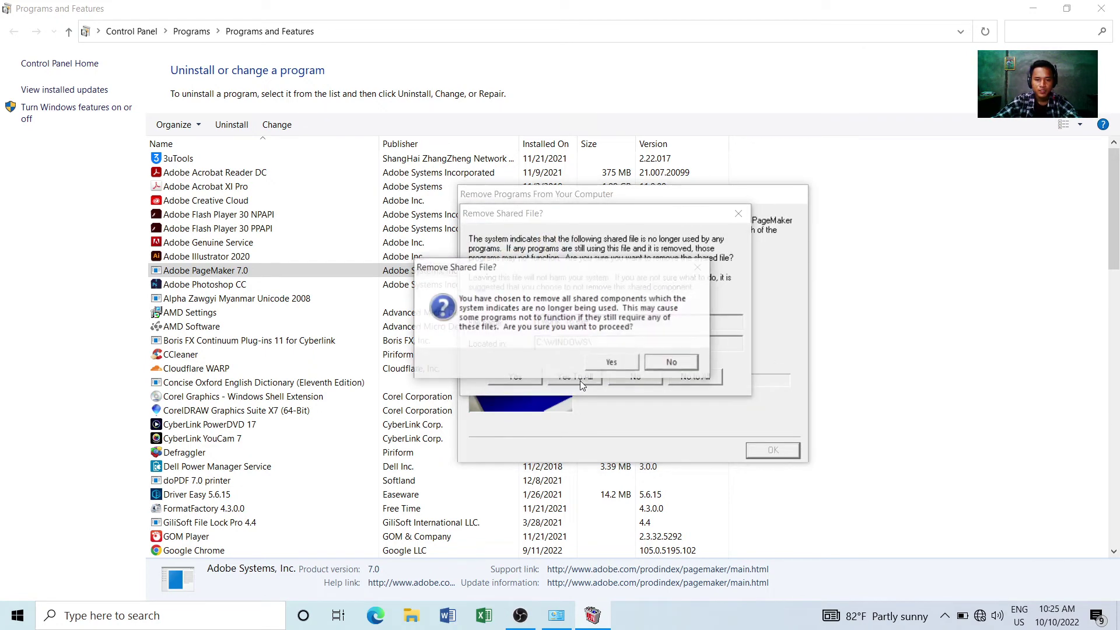
click(612, 362)
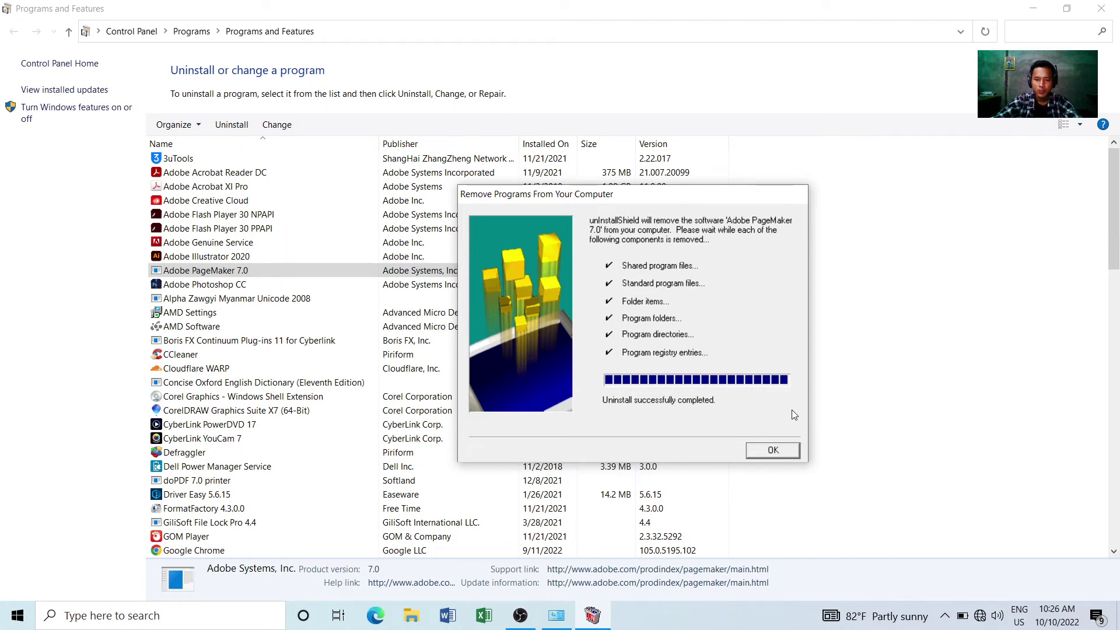
click(772, 451)
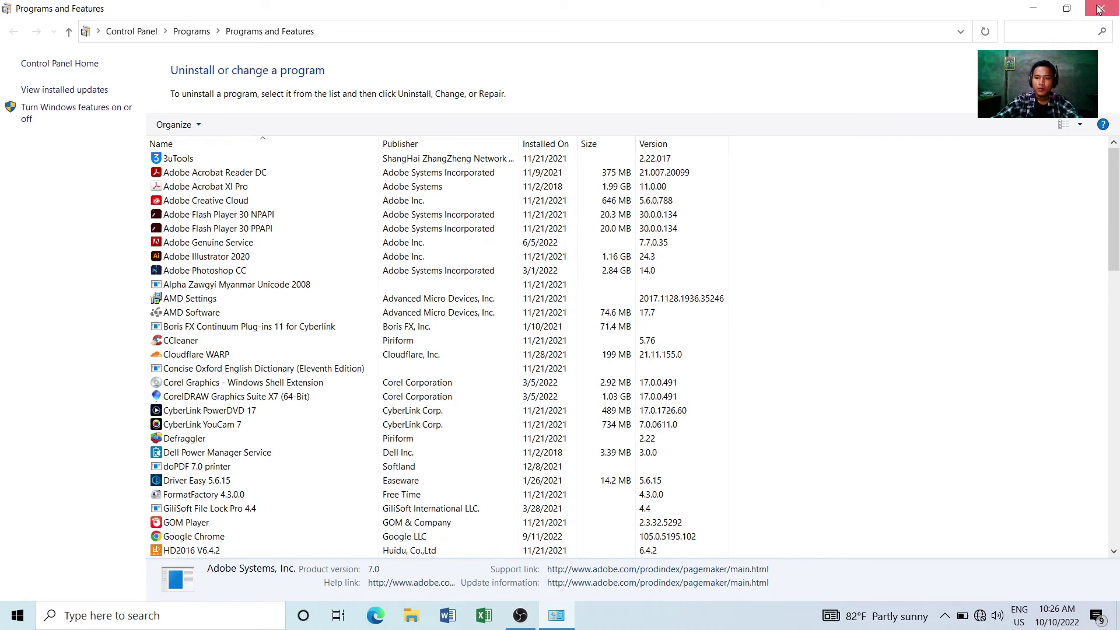
click(1103, 9)
Delete the leftover Adobe PageMaker 7.0 shortcut from the desktop and refresh the desktop.
right_click(367, 192)
click(422, 262)
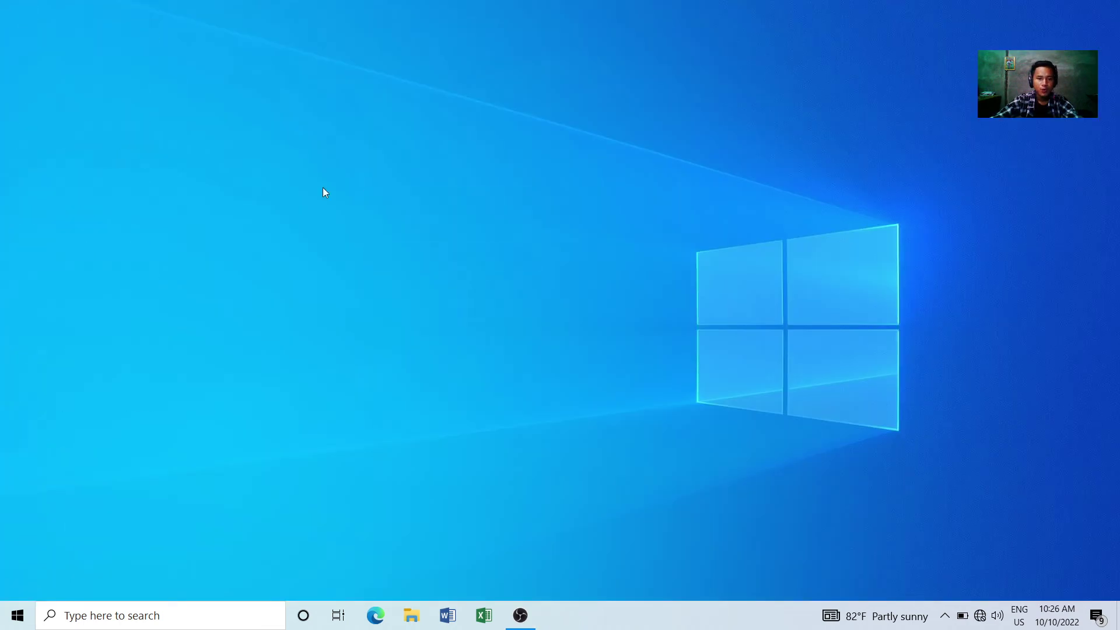
right_click(323, 188)
click(373, 260)
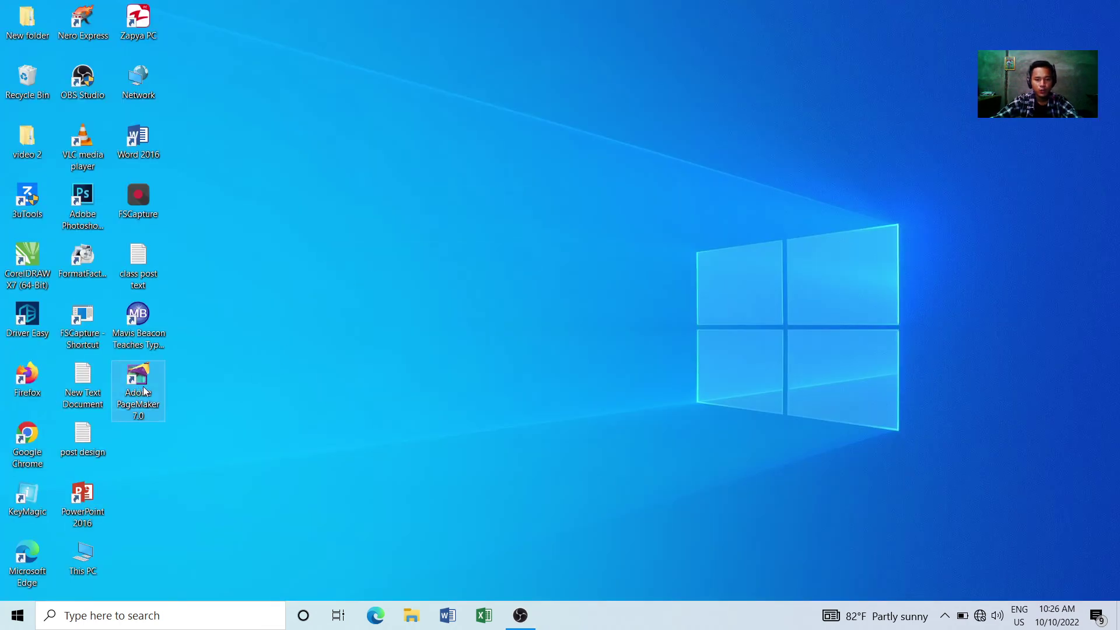
right_click(299, 186)
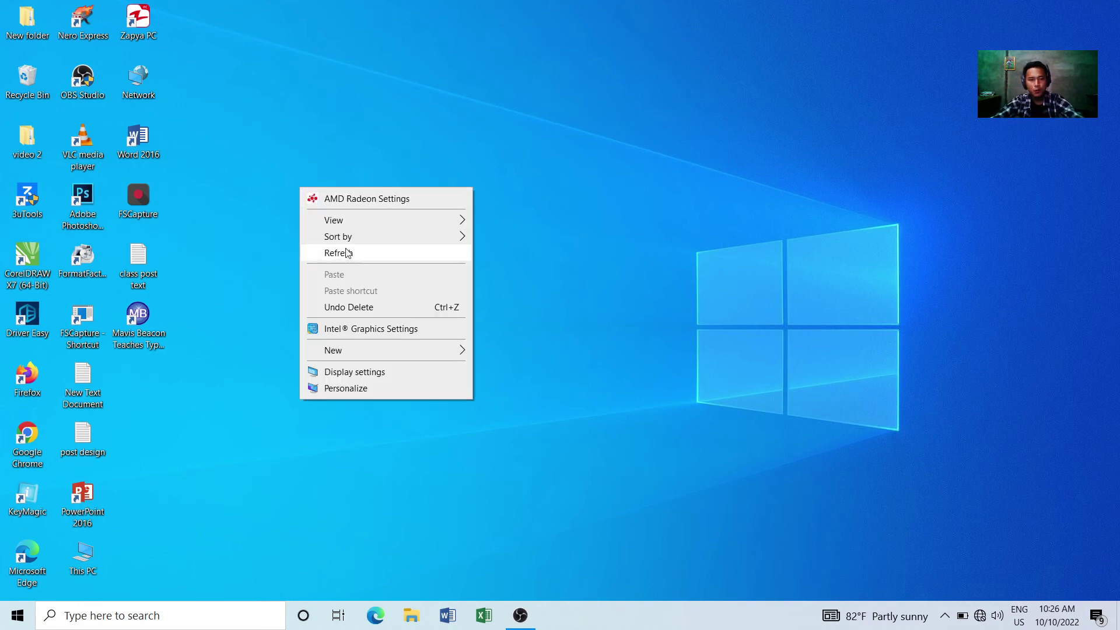
click(349, 257)
Search Windows for pm7 to check whether PageMaker is still installed, and return to a refreshed desktop.
click(63, 616)
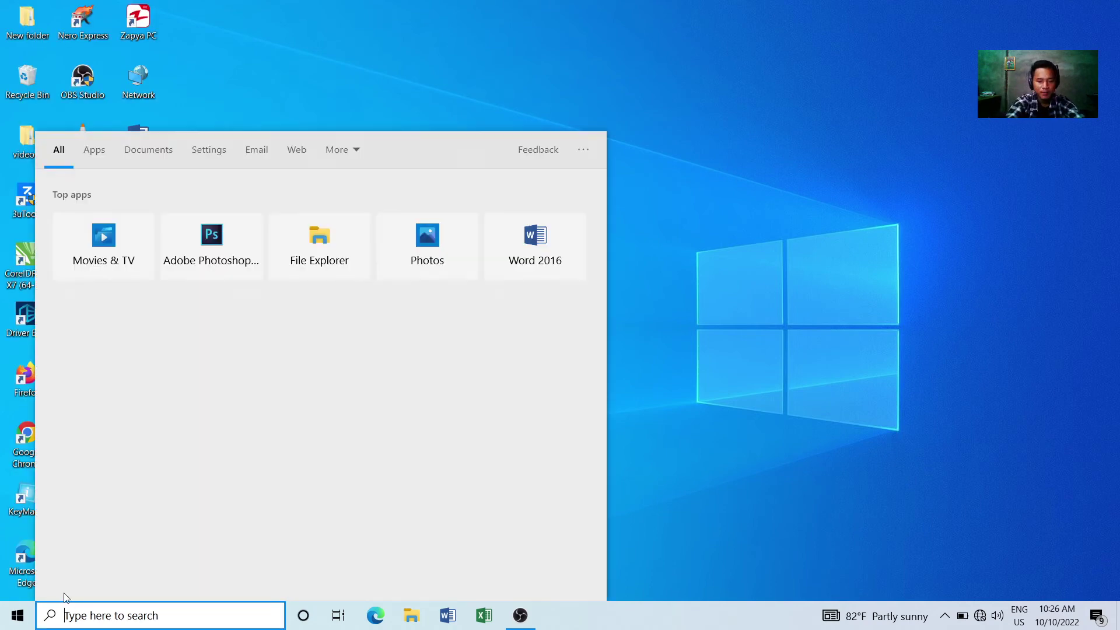
text(pm7)
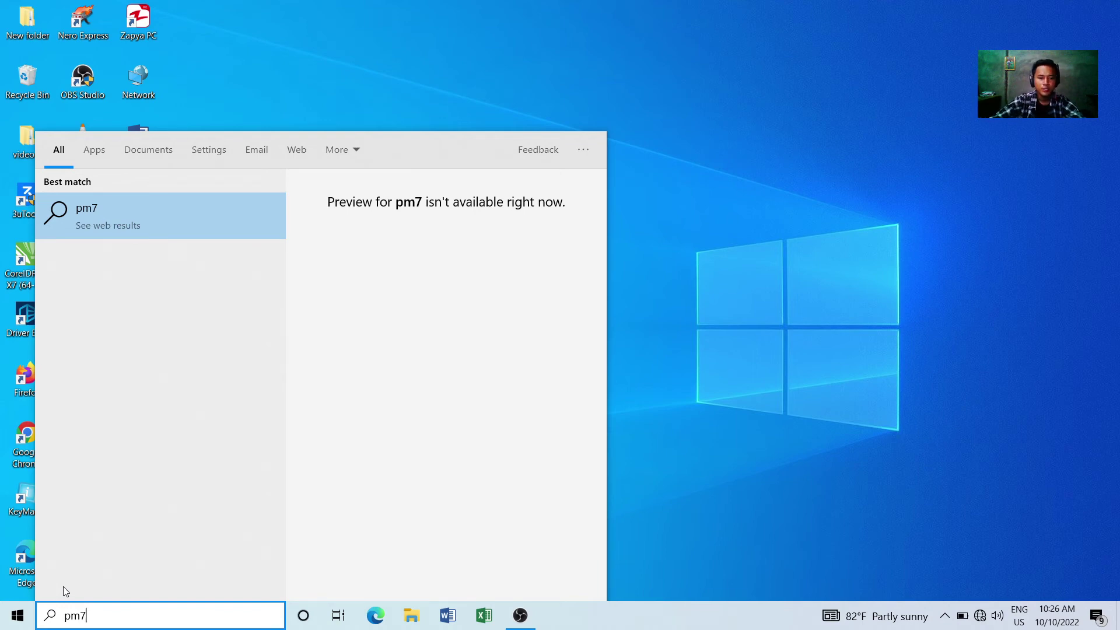
click(356, 103)
right_click(287, 185)
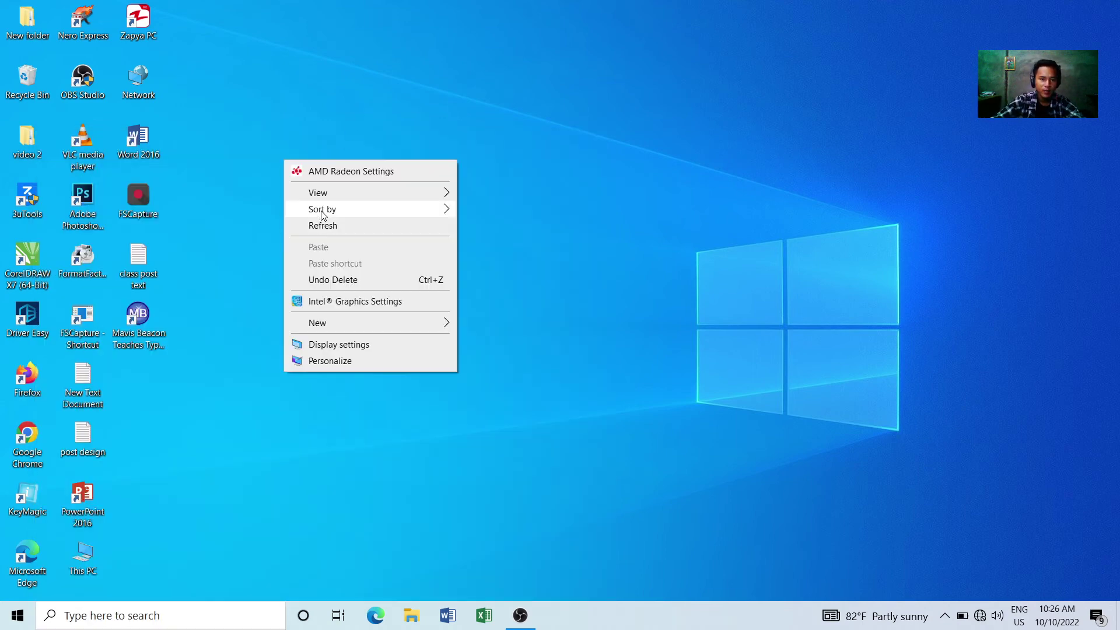
click(321, 229)
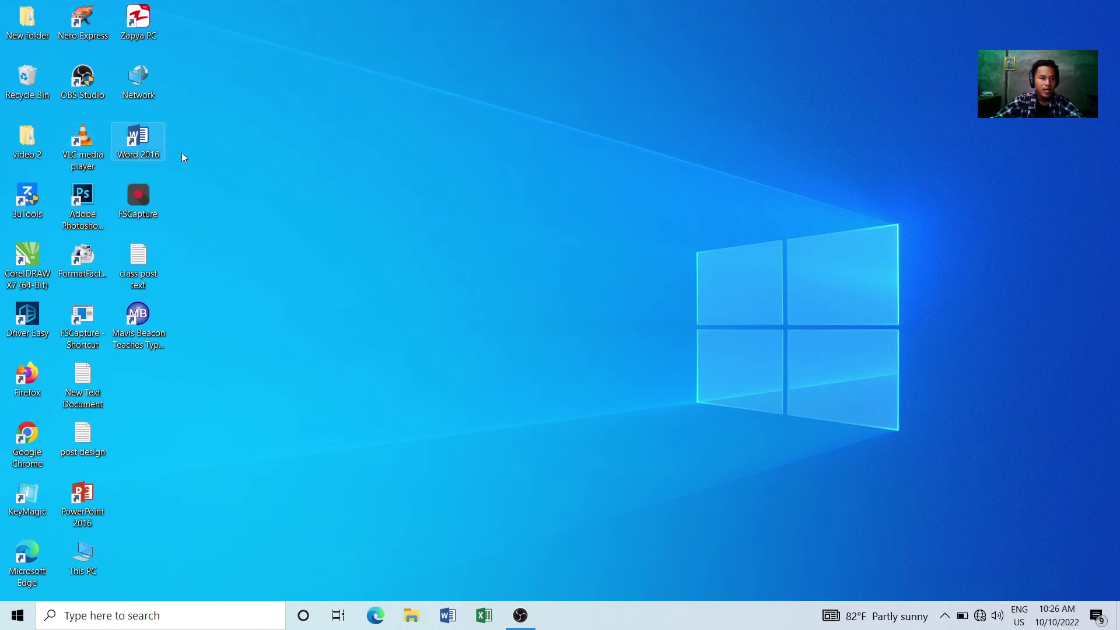
Delete the Mavis Beacon Teaches Typing Platinum 20 desktop shortcut, and open the program through a Windows search for mavis.
click(152, 314)
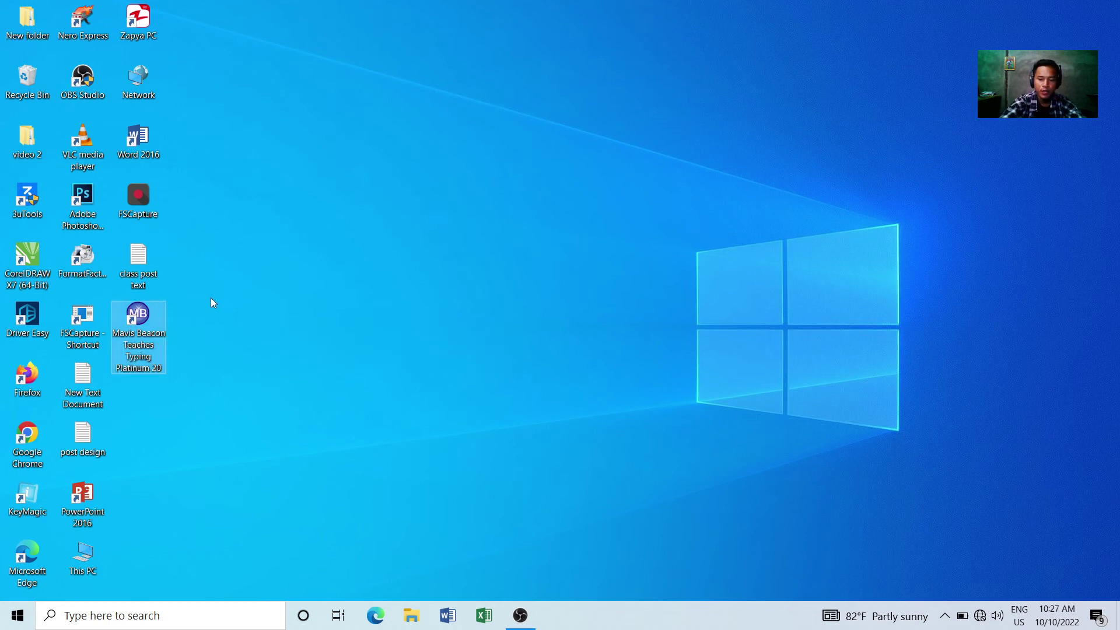
key(Delete)
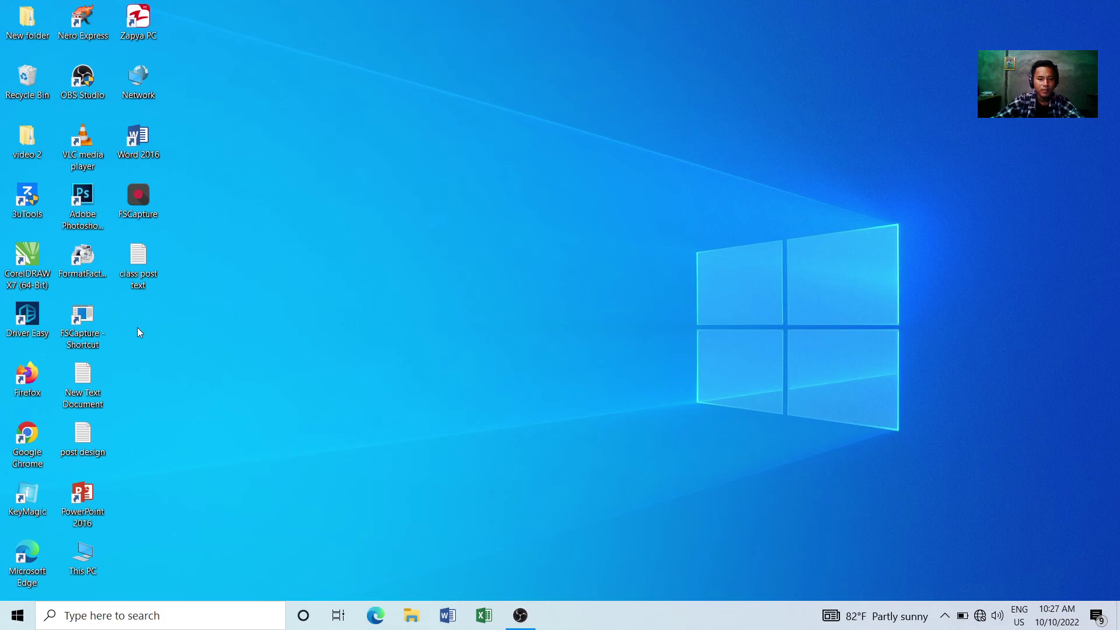
click(65, 617)
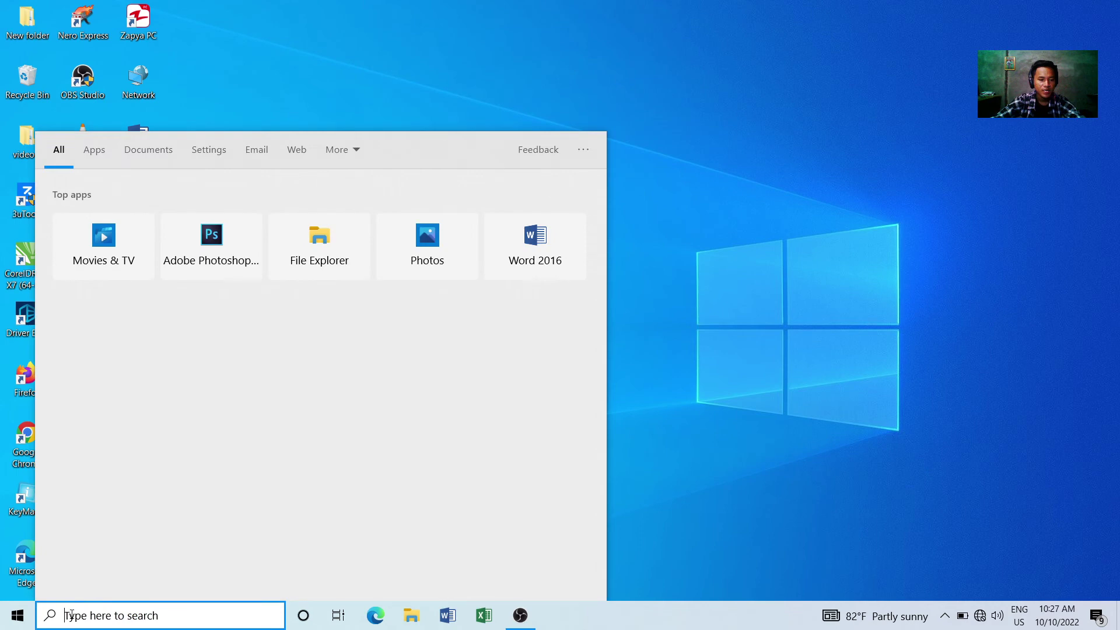
text(ma)
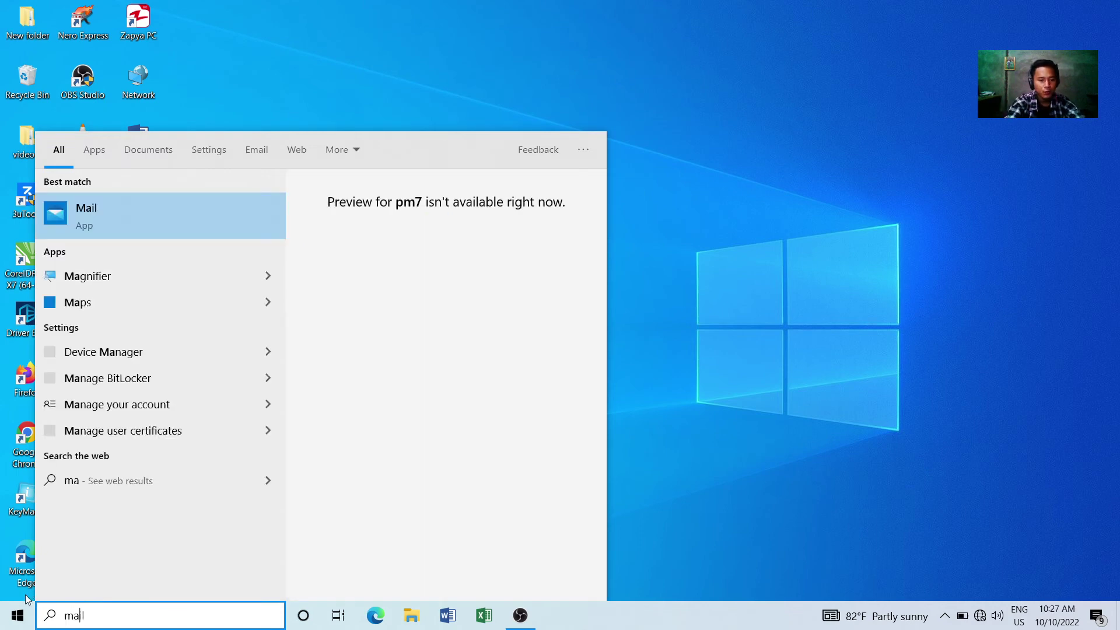
text(vis)
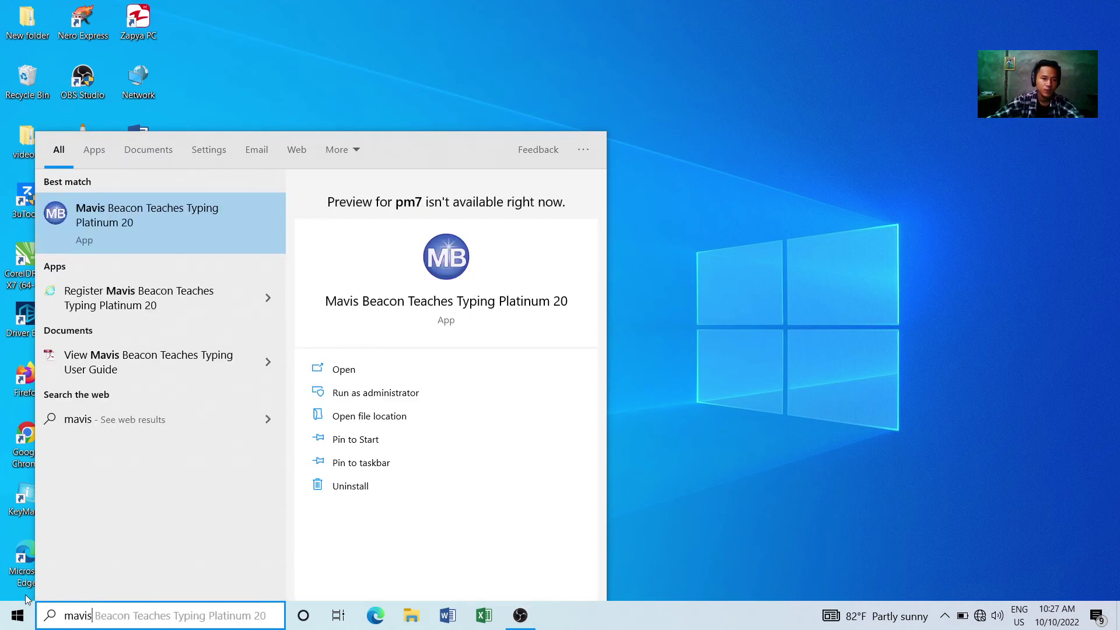
click(239, 235)
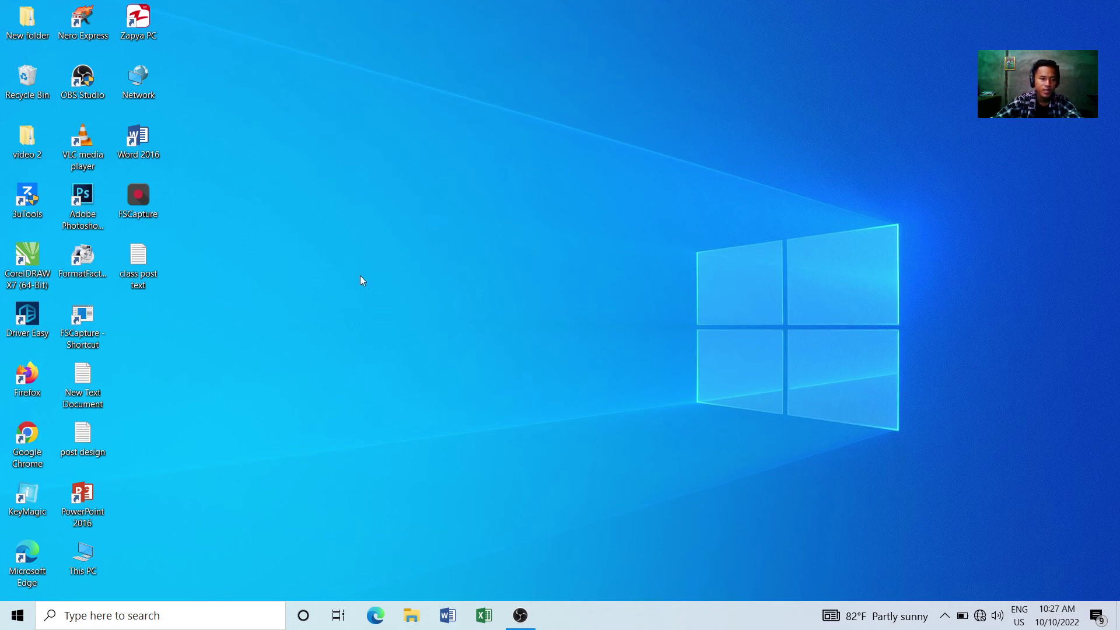
Search Windows for mavi and open the file location of Mavis Beacon Teaches Typing Platinum 20.
click(62, 620)
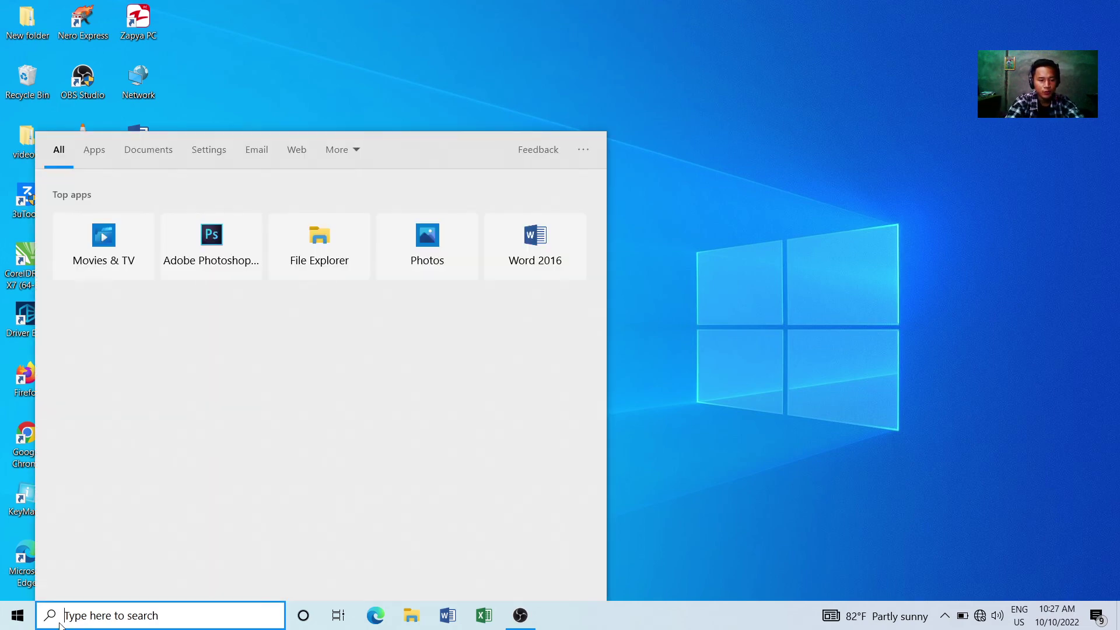
text(ma)
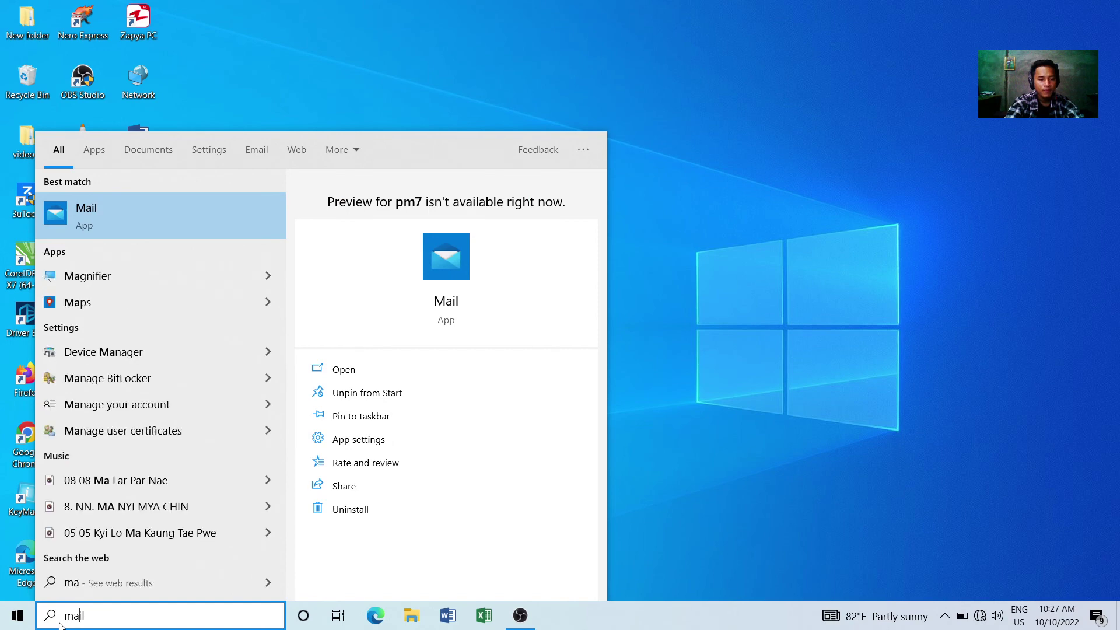
text(vi)
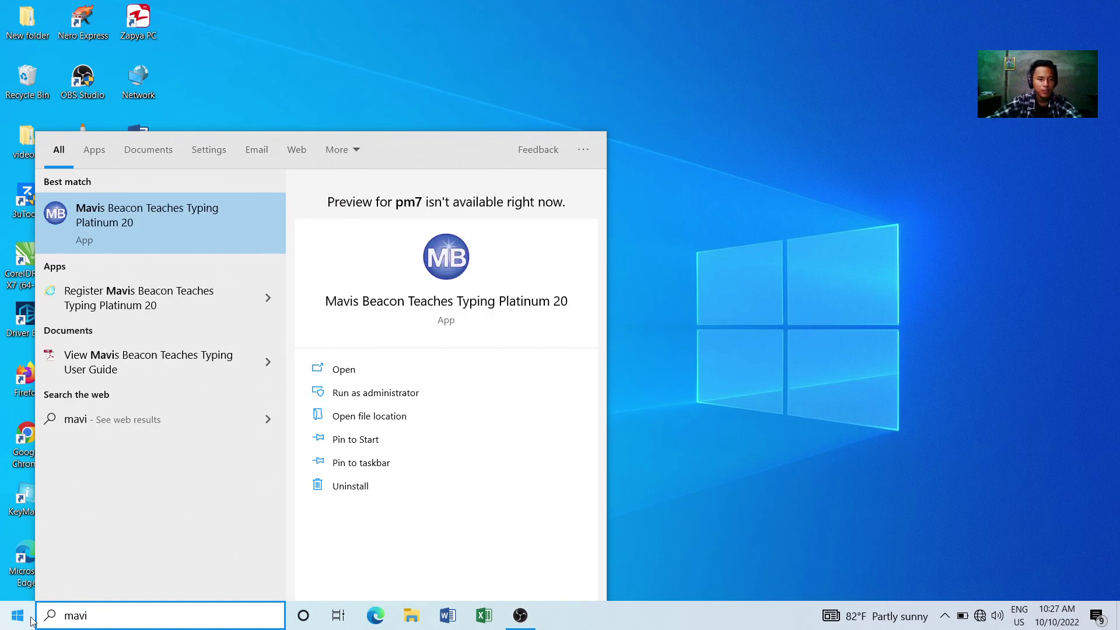
right_click(230, 232)
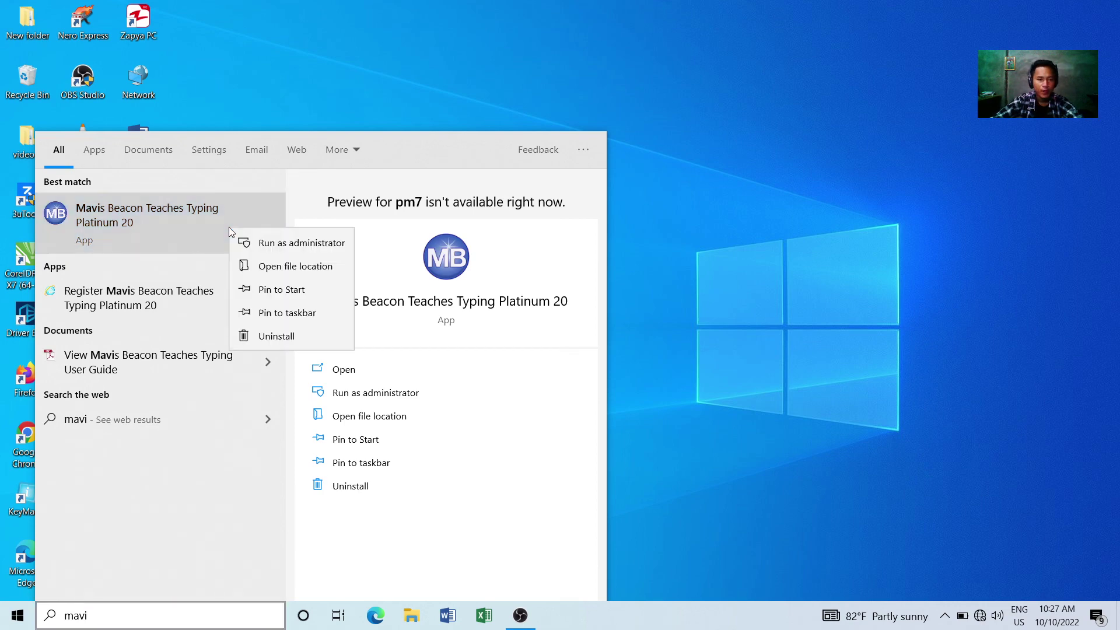
click(301, 268)
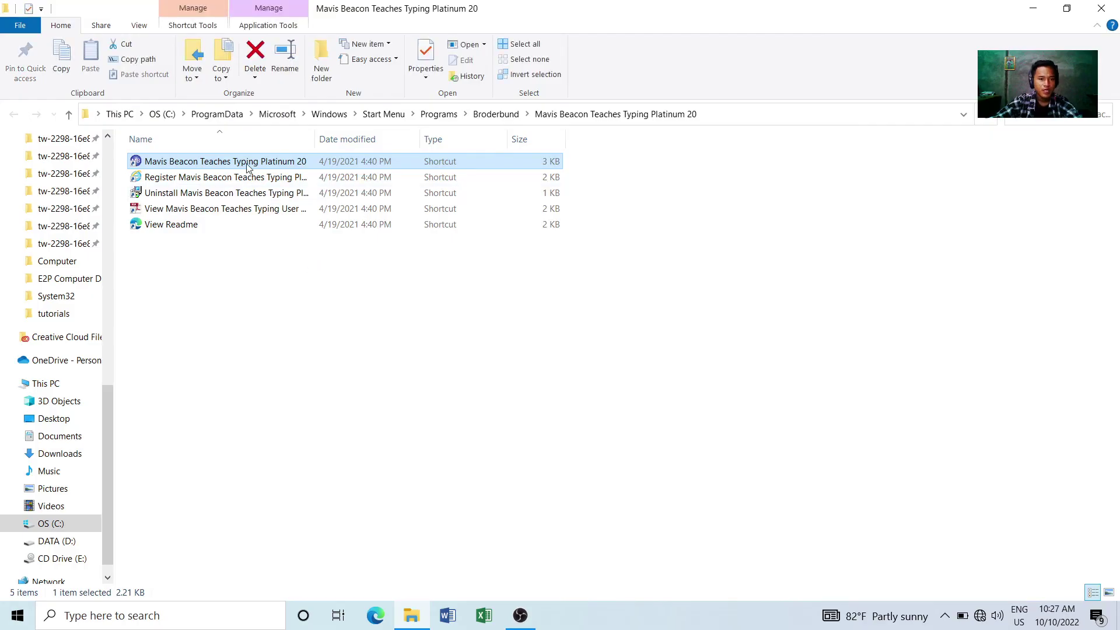
Create a desktop shortcut for Mavis Beacon Teaches Typing Platinum 20, close the folder, and refresh the desktop.
double_click(247, 166)
right_click(247, 163)
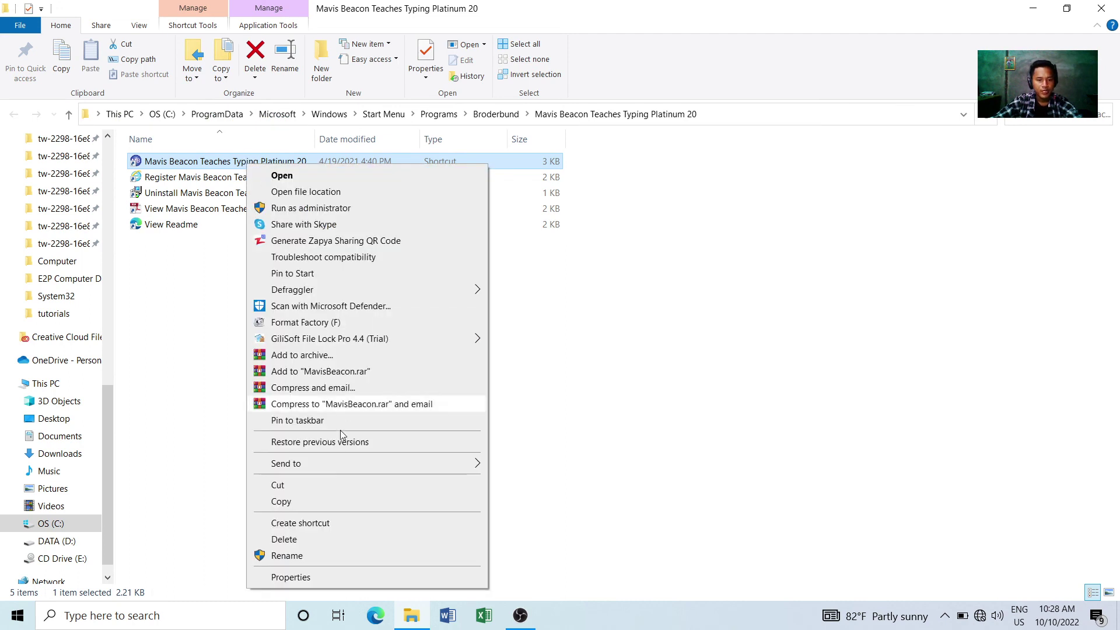
mouse_move(382, 464)
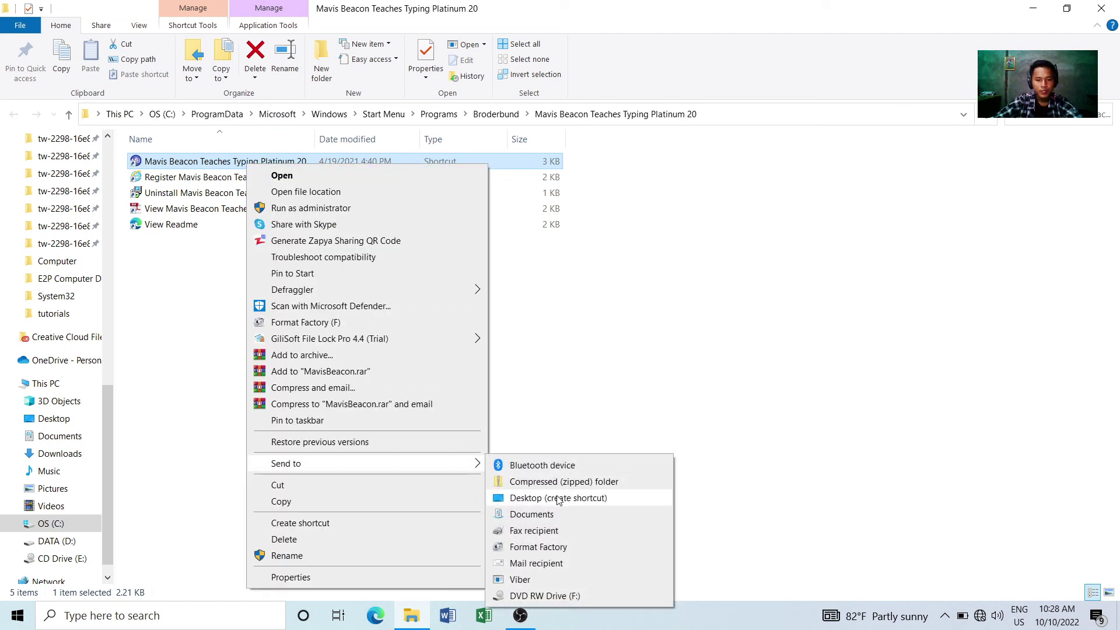
click(532, 500)
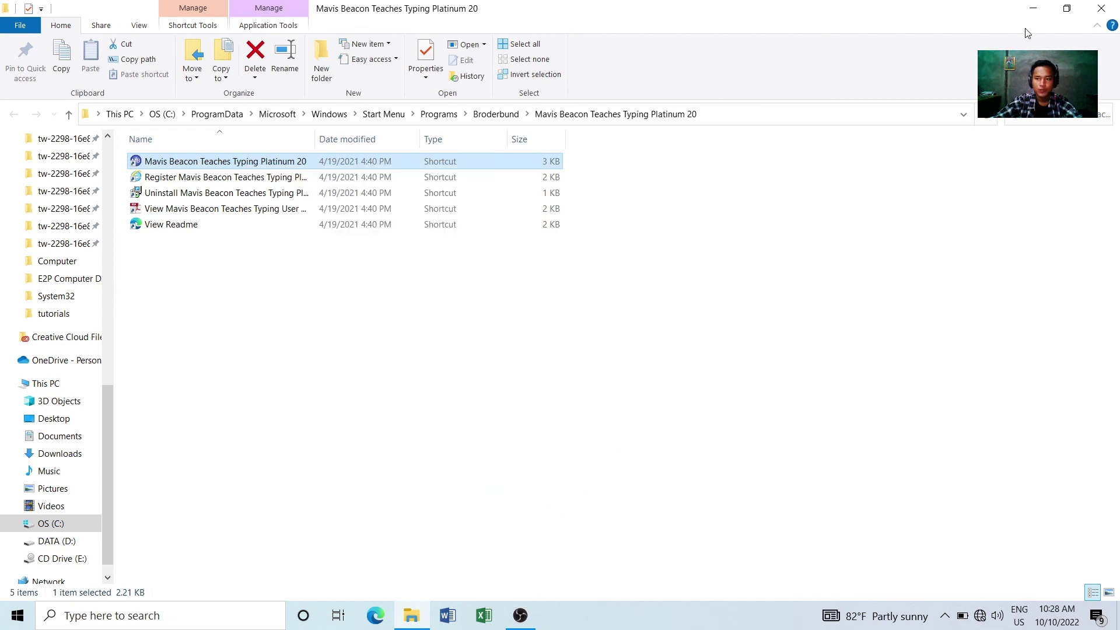
click(1103, 9)
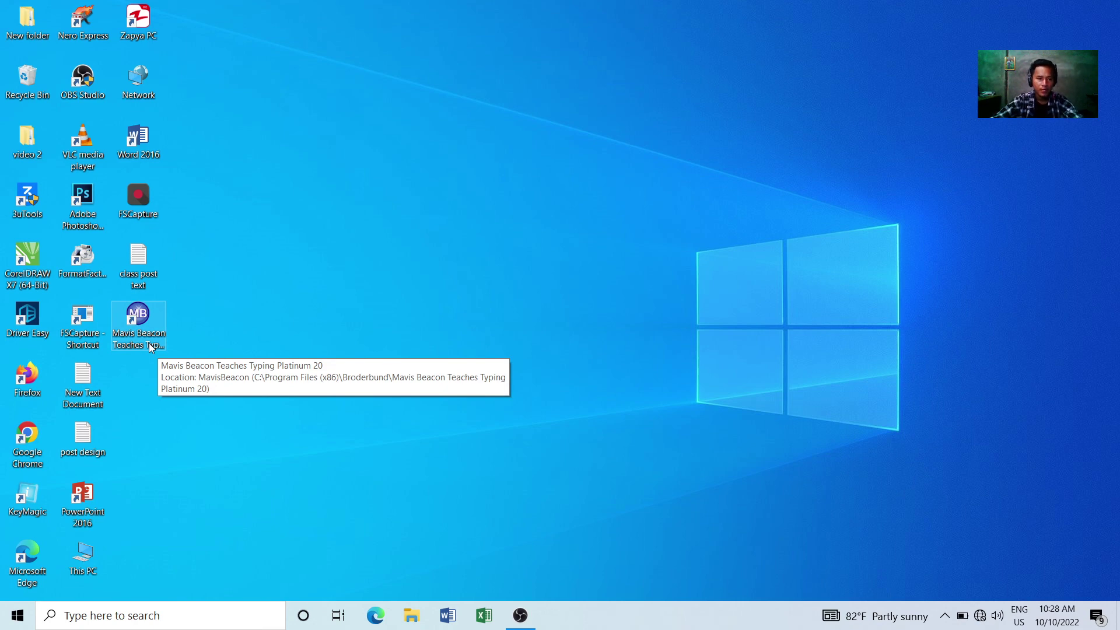
right_click(357, 140)
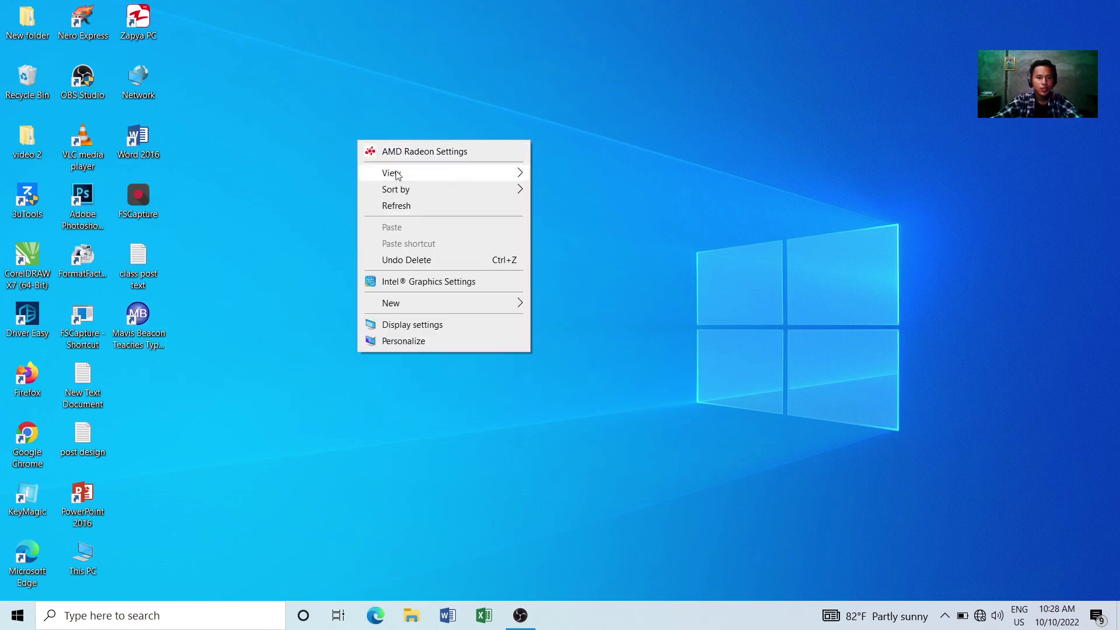
click(388, 208)
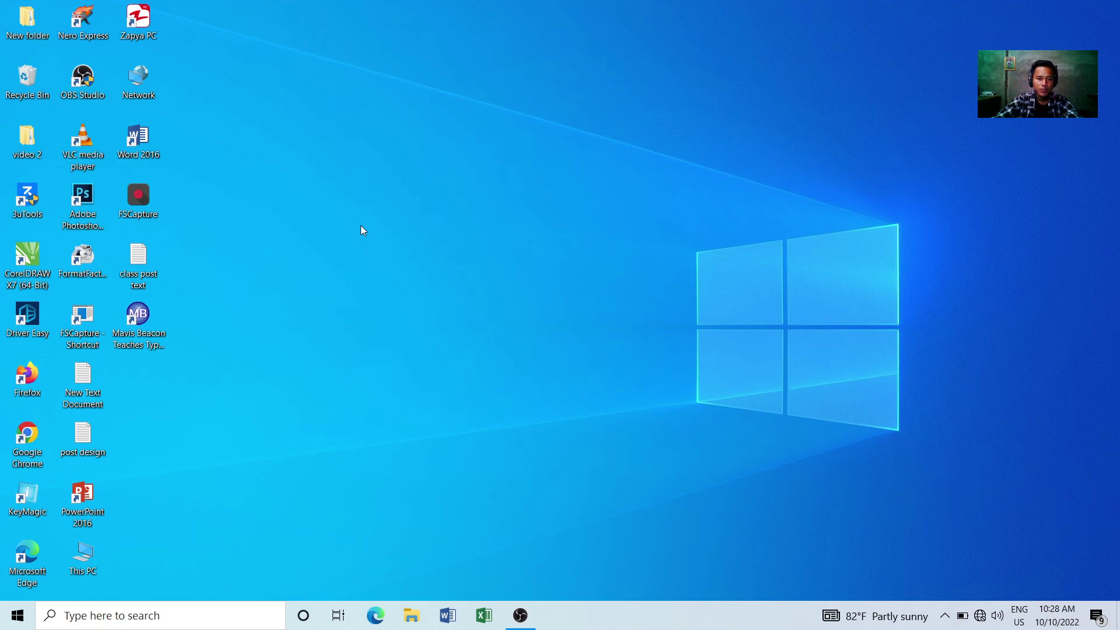